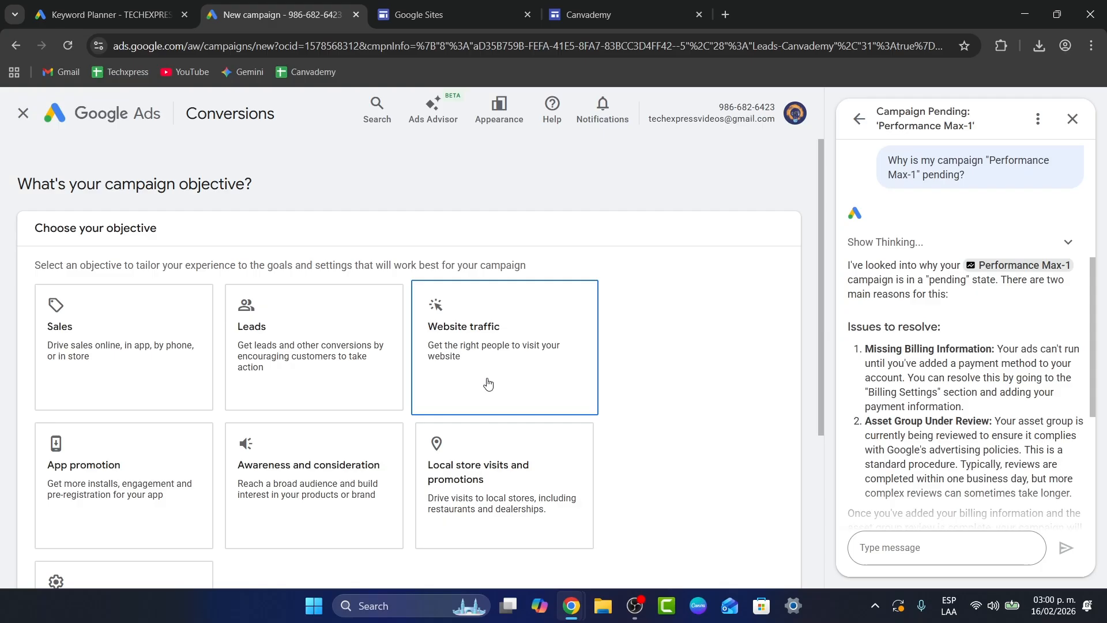
Step: Choose the Leads objective with the default conversion goals and select Performance Max as the campaign type
{"action": "left_click", "coordinate": [257, 352]}
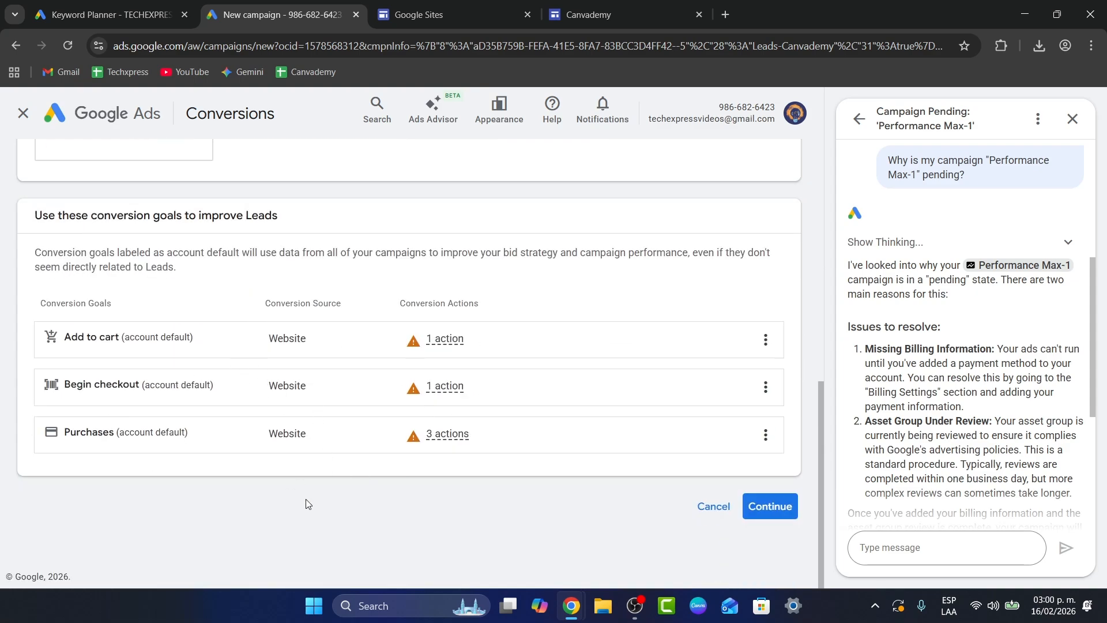
{"action": "left_click", "coordinate": [749, 509]}
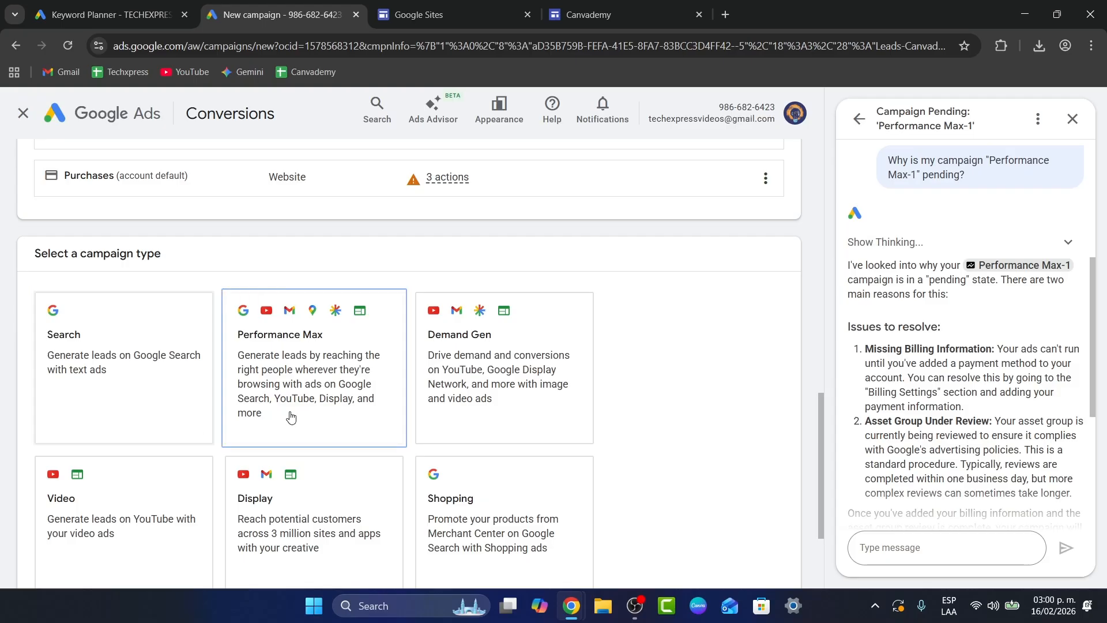
{"action": "scroll", "coordinate": [346, 421], "scroll_direction": "down", "scroll_amount": 3}
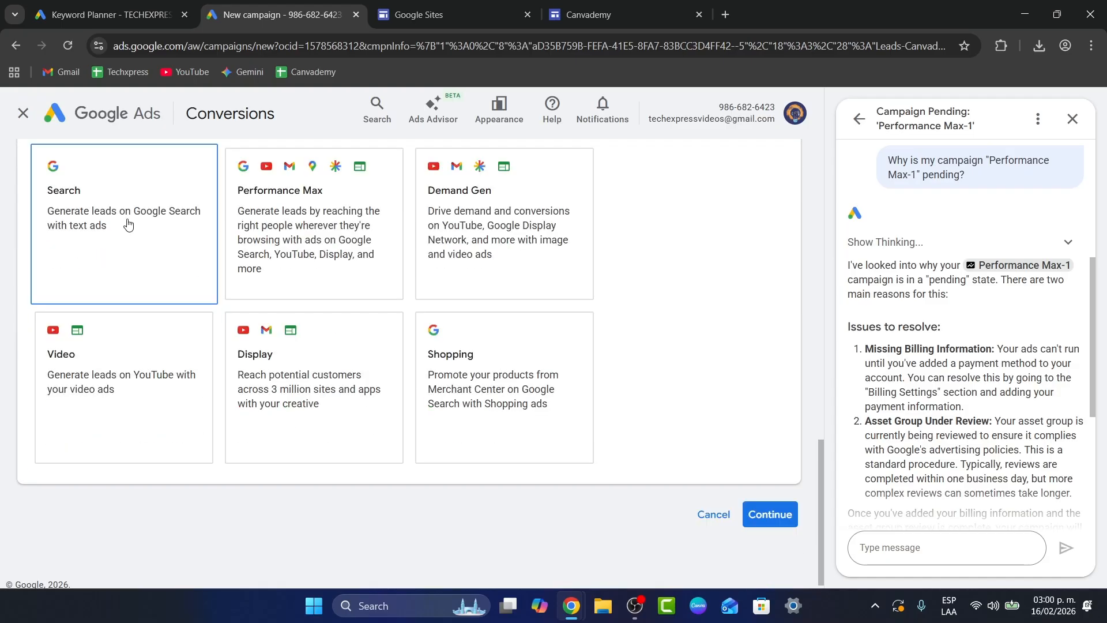
{"action": "left_click", "coordinate": [260, 215]}
{"action": "scroll", "coordinate": [558, 393], "scroll_direction": "down", "scroll_amount": 6}
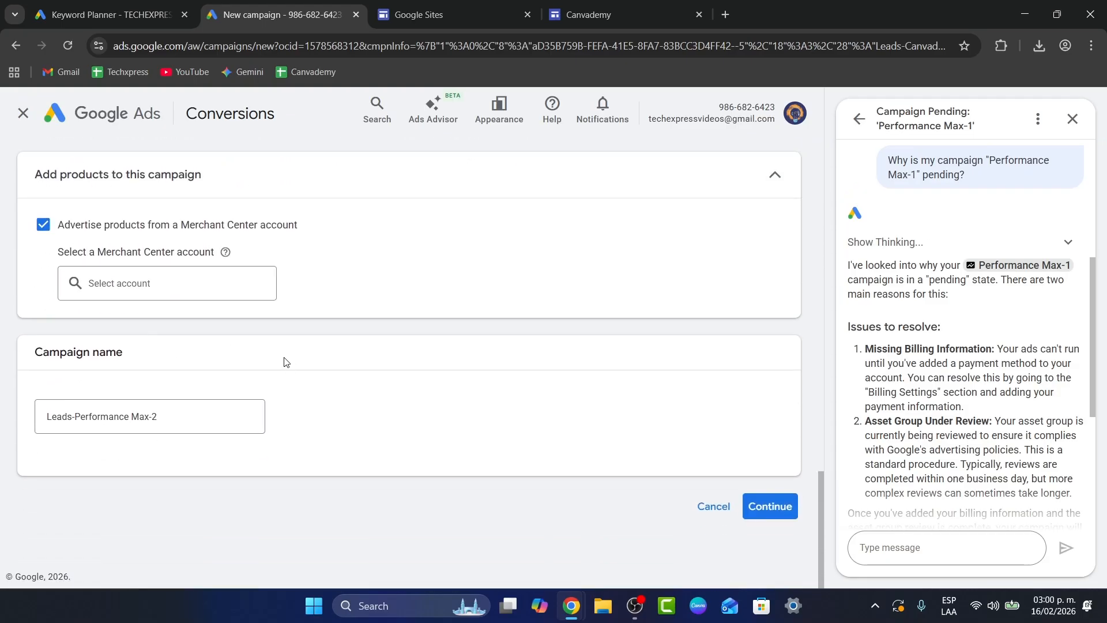
Step: Check the available Merchant Center accounts, and turn off advertising products from a Merchant Center account
{"action": "left_click", "coordinate": [182, 281]}
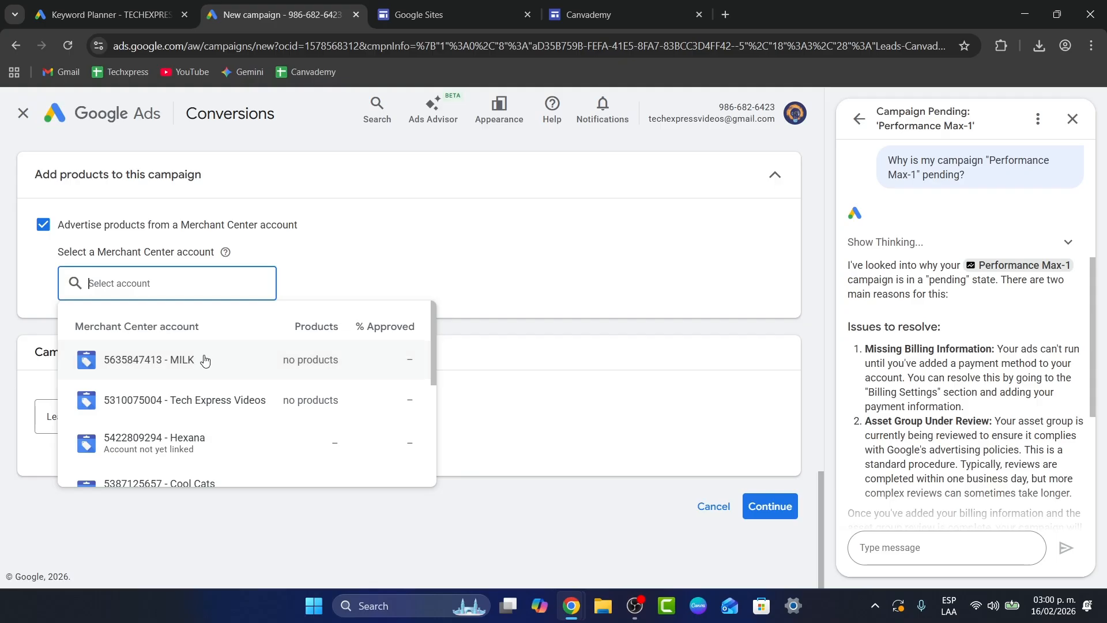
{"action": "scroll", "coordinate": [227, 429], "scroll_direction": "down", "scroll_amount": 3}
{"action": "left_click", "coordinate": [367, 249]}
{"action": "left_click", "coordinate": [218, 226]}
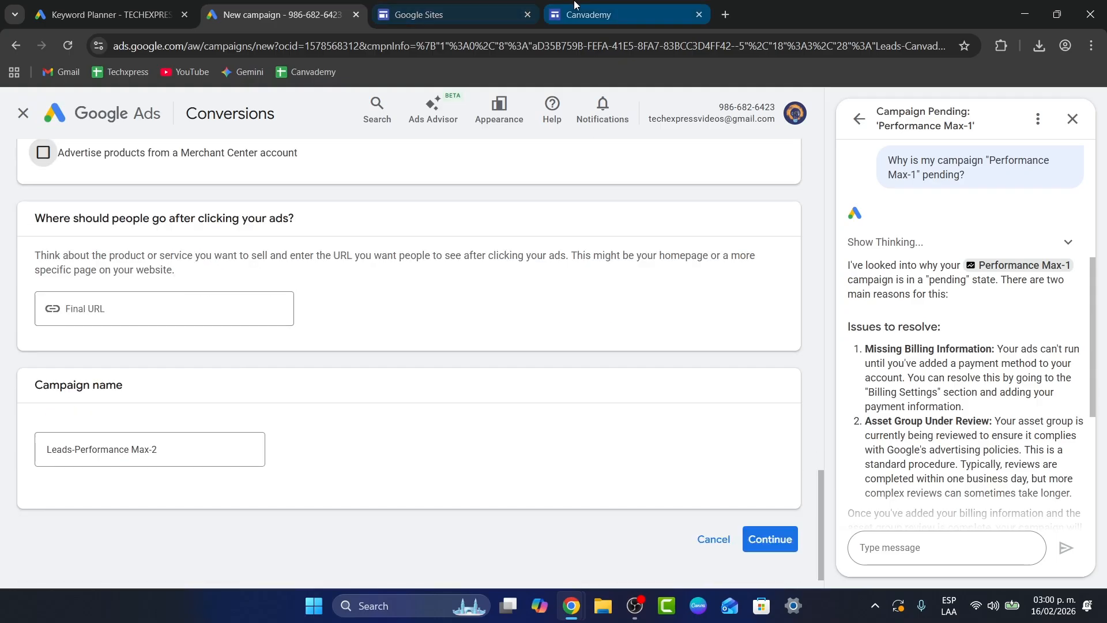
{"action": "left_click", "coordinate": [577, 11]}
{"action": "left_click", "coordinate": [842, 111]}
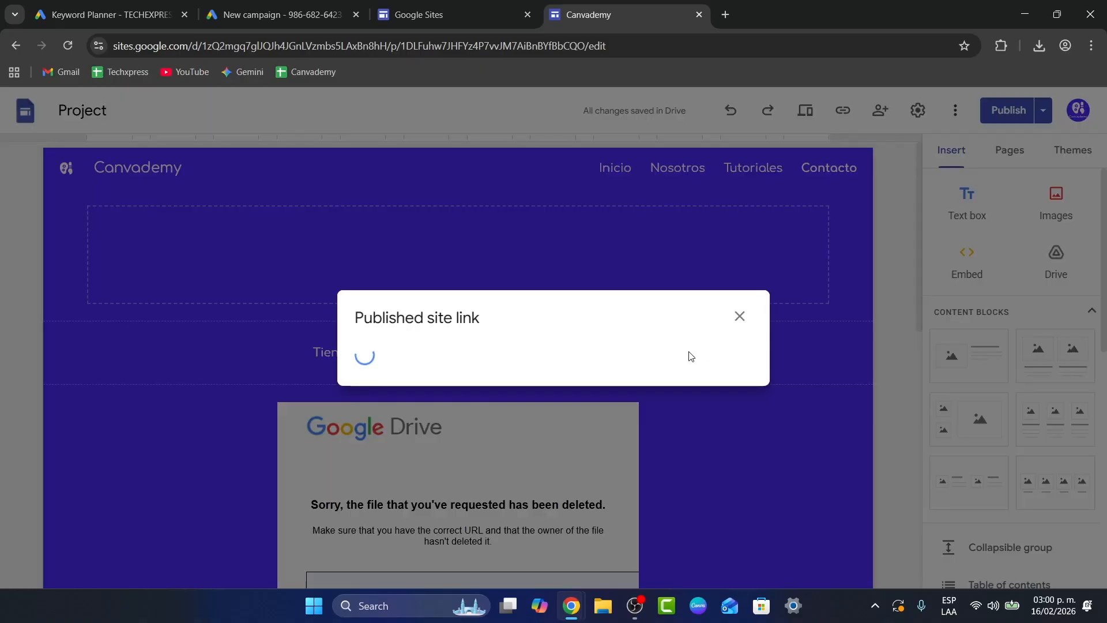
{"action": "left_click", "coordinate": [731, 352]}
{"action": "left_click", "coordinate": [415, 13]}
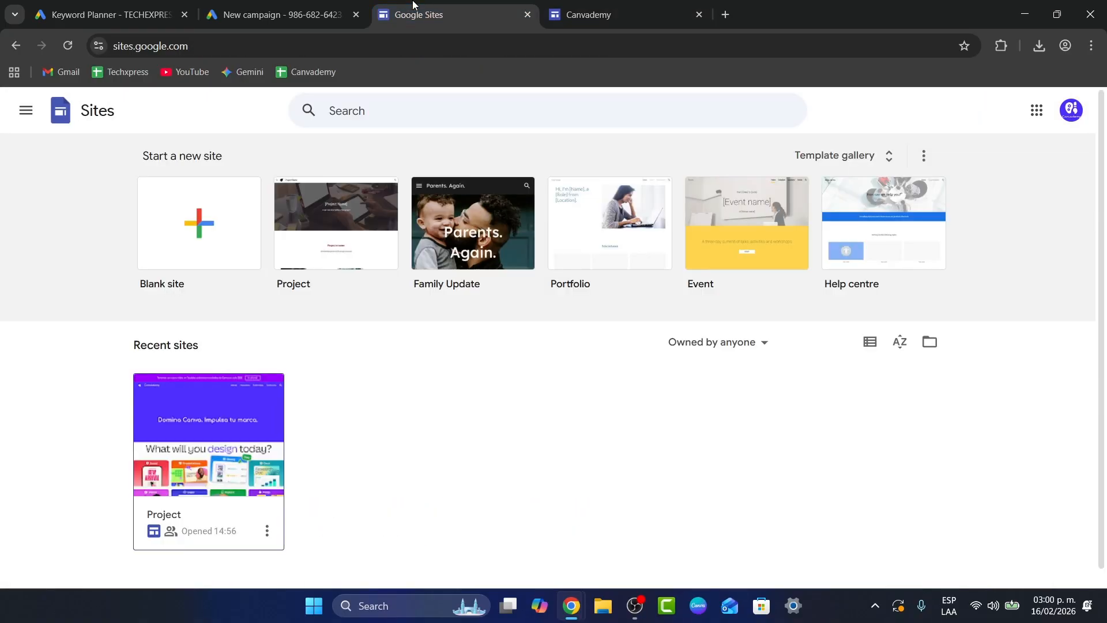
{"action": "left_click", "coordinate": [283, 14]}
{"action": "left_click", "coordinate": [215, 308]}
{"action": "key", "text": "ctrl+v"}
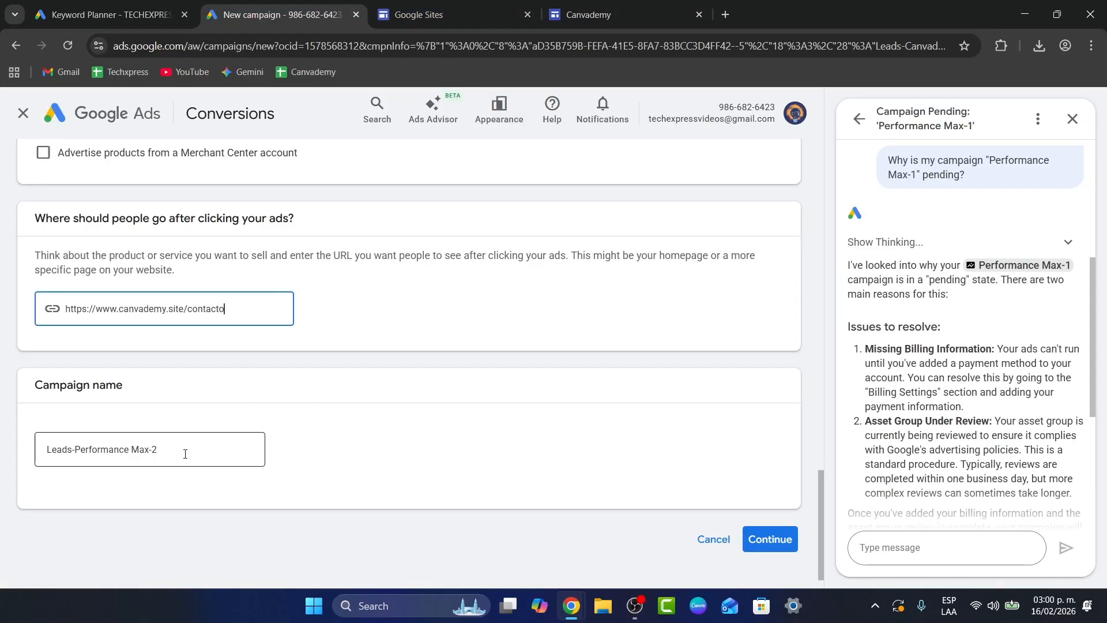
Step: Keep the campaign name Leads-Performance Max-2, close the assistant chat and continue to the campaign setup
{"action": "left_click", "coordinate": [254, 449]}
{"action": "left_click", "coordinate": [763, 537]}
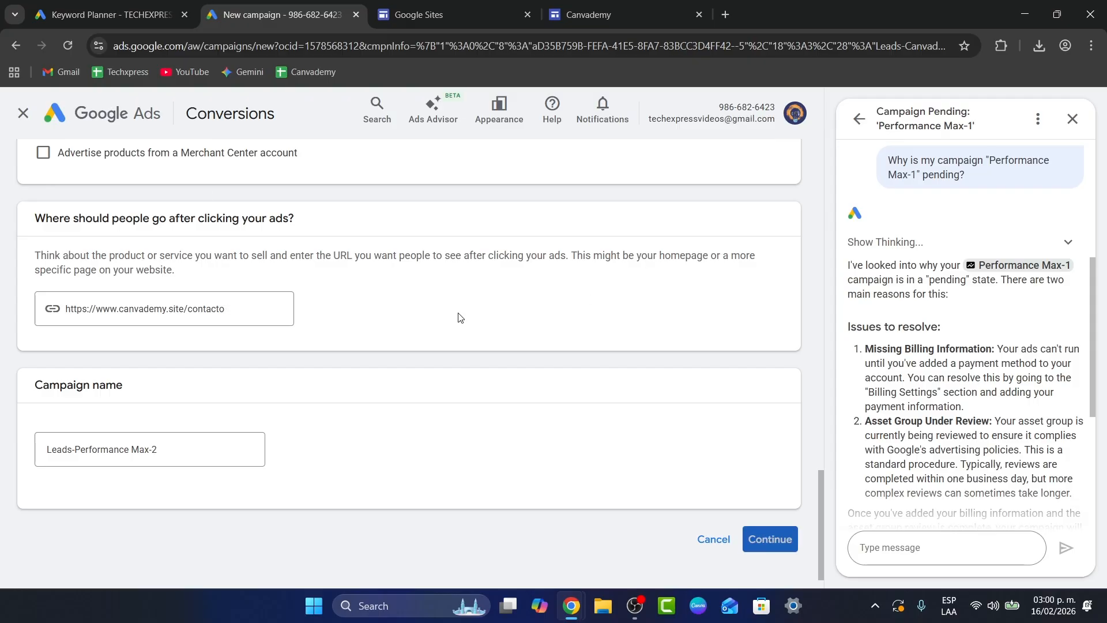
{"action": "left_click", "coordinate": [1071, 120]}
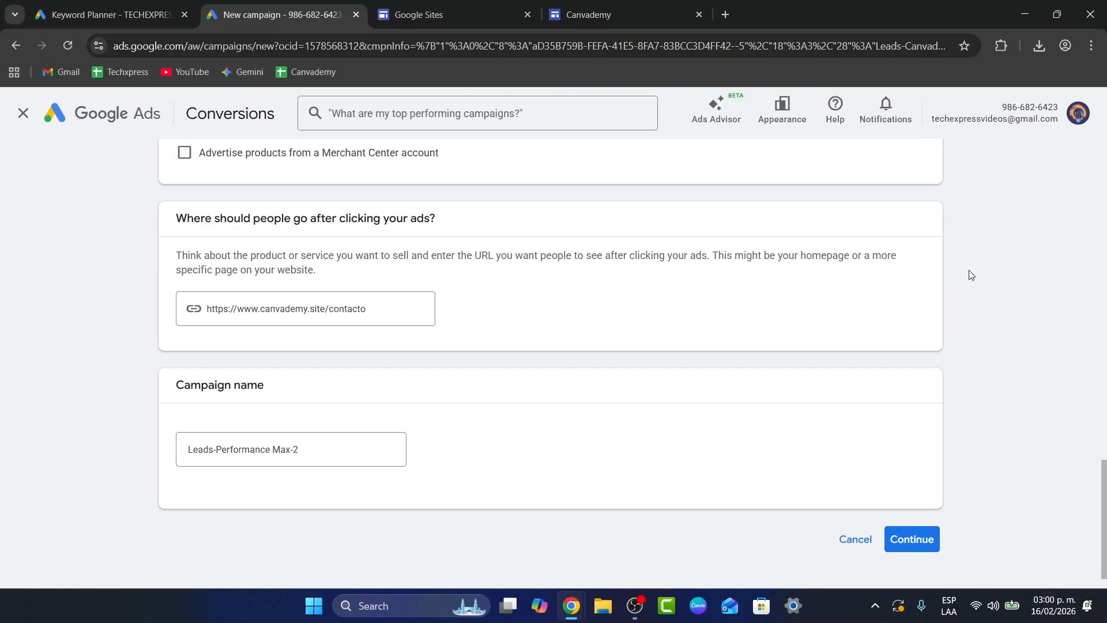
{"action": "left_click", "coordinate": [895, 539]}
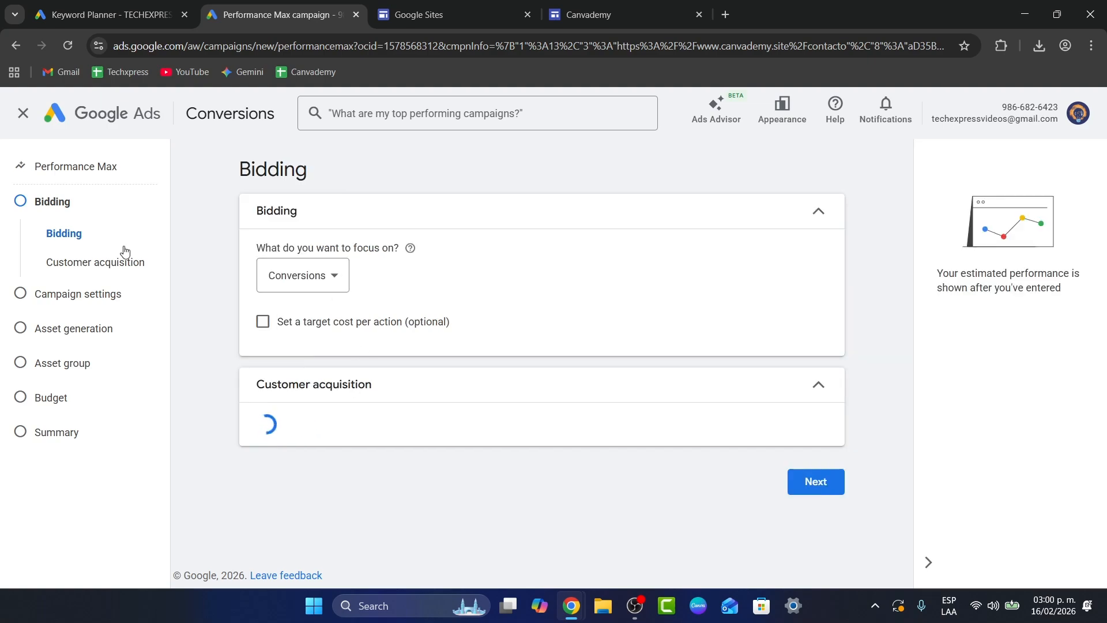
Step: Go through the campaign settings and asset generation sections without changes and open the asset group section
{"action": "left_click", "coordinate": [109, 301]}
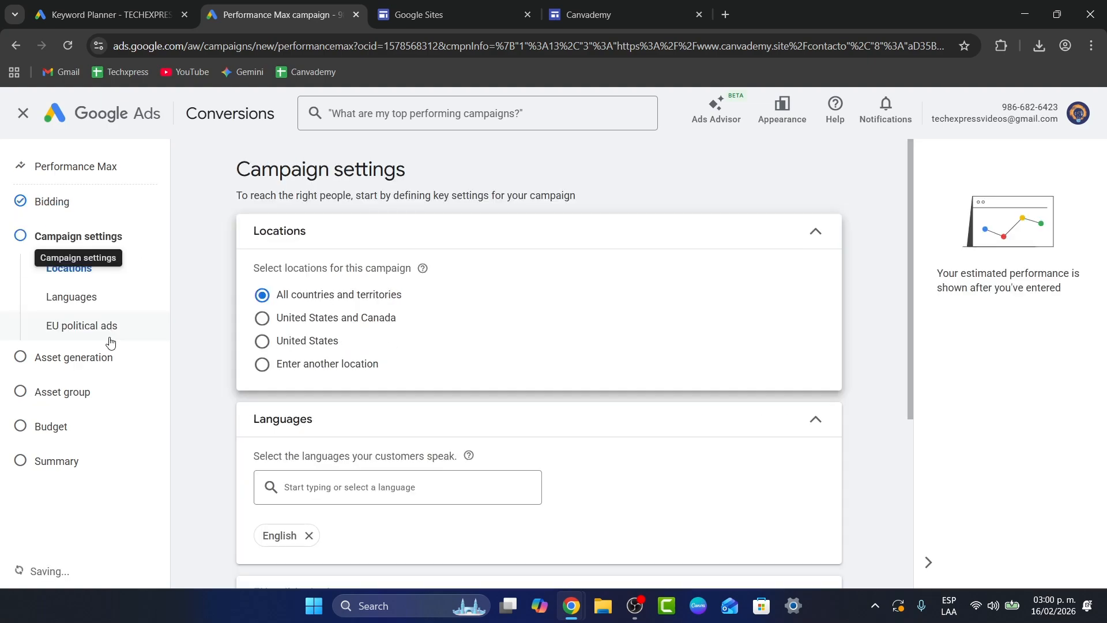
{"action": "left_click", "coordinate": [101, 363]}
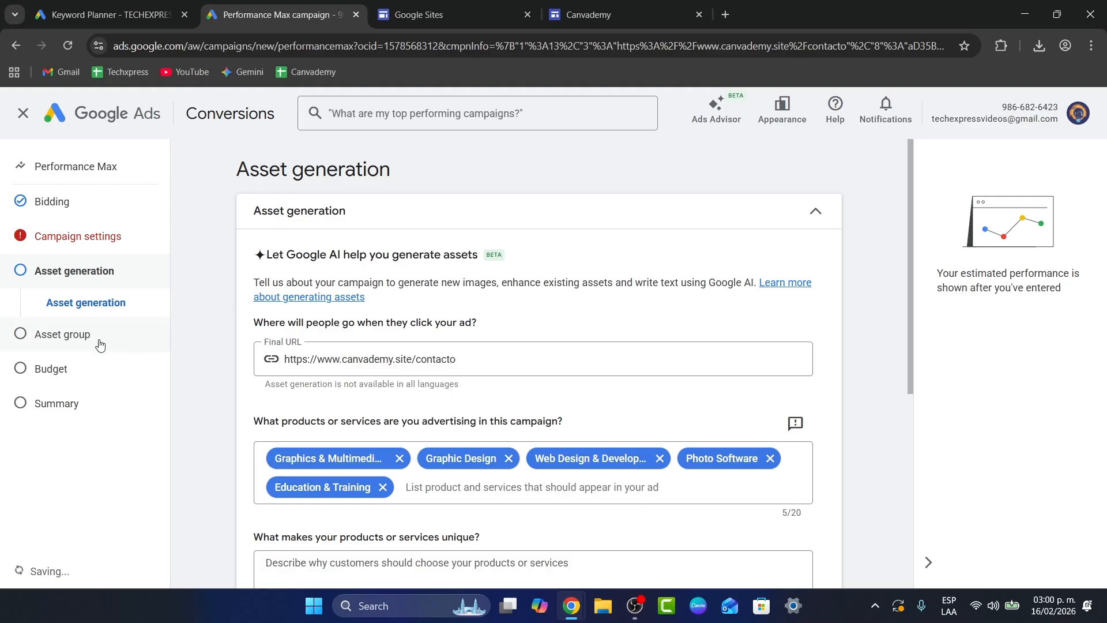
{"action": "scroll", "coordinate": [490, 387], "scroll_direction": "down", "scroll_amount": 4}
{"action": "scroll", "coordinate": [486, 385], "scroll_direction": "down", "scroll_amount": 3}
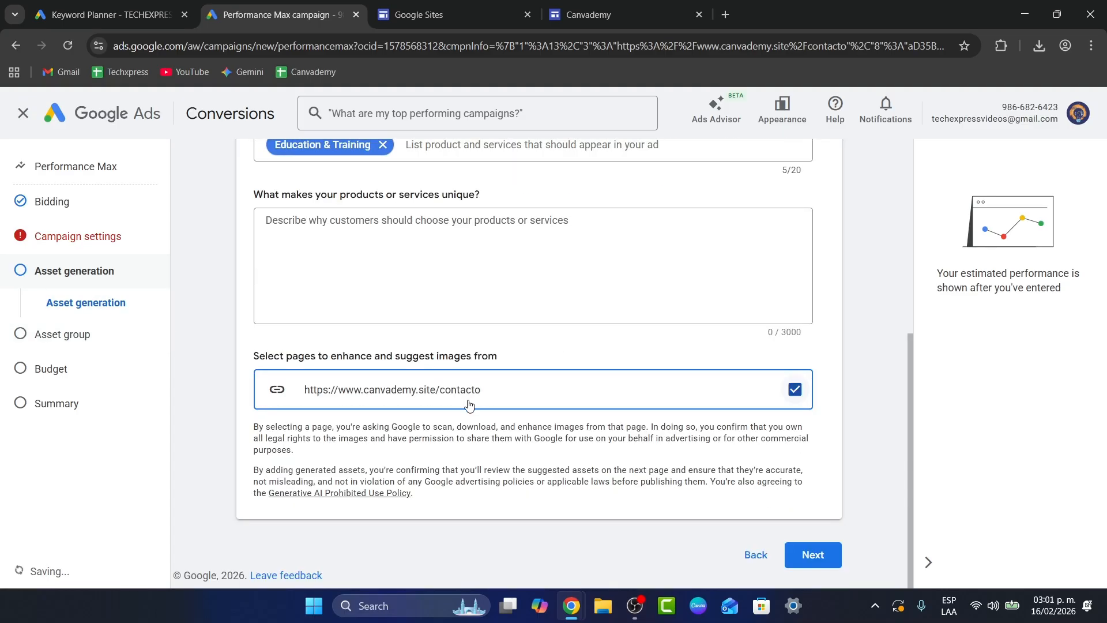
{"action": "left_click", "coordinate": [80, 337]}
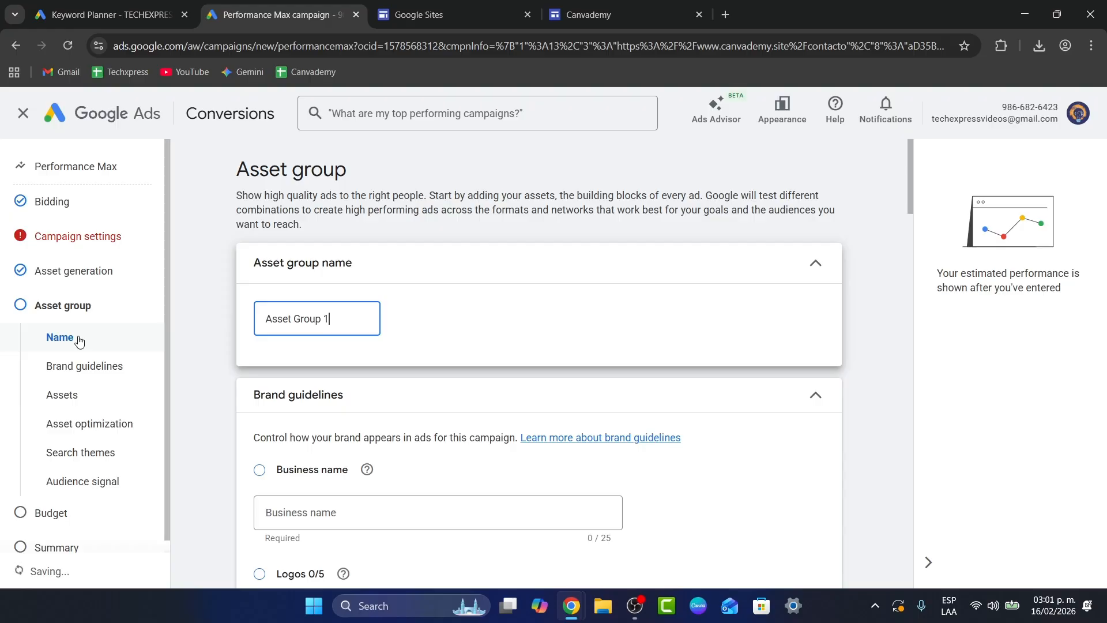
Step: Try to enter "Learn how to use" as the first headline in the asset group's assets
{"action": "scroll", "coordinate": [442, 343], "scroll_direction": "down", "scroll_amount": 8}
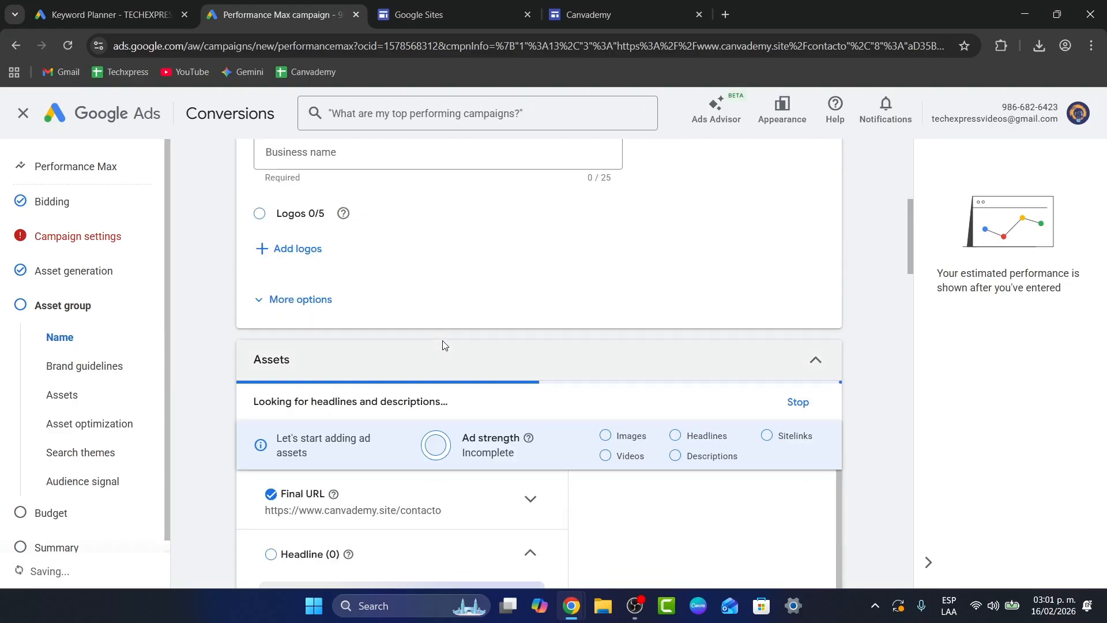
{"action": "scroll", "coordinate": [443, 345], "scroll_direction": "down", "scroll_amount": 2}
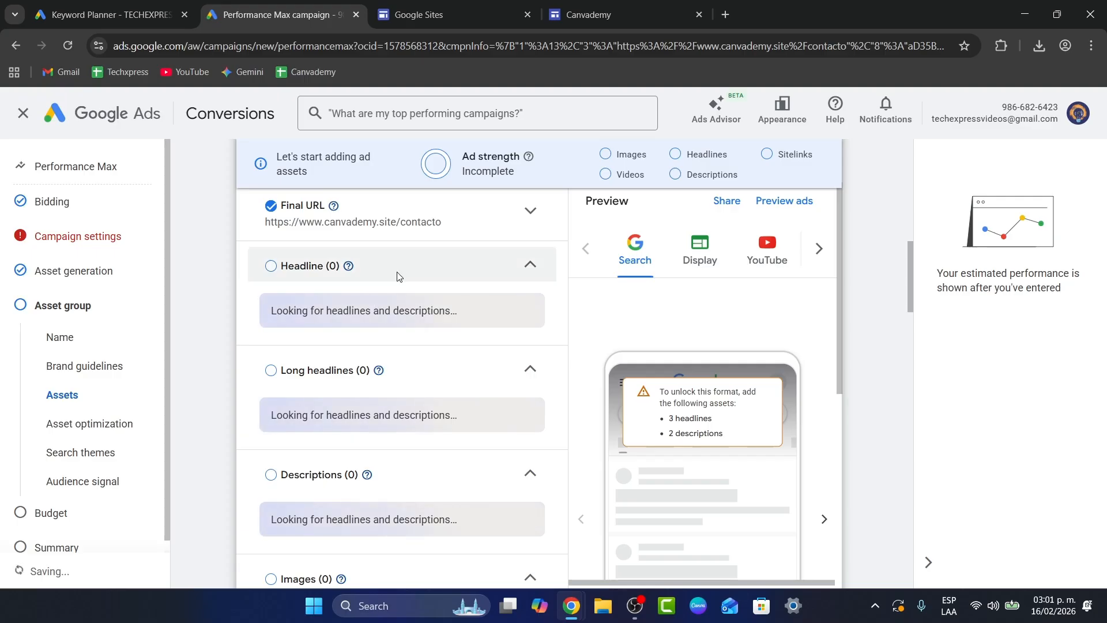
{"action": "scroll", "coordinate": [387, 284], "scroll_direction": "up", "scroll_amount": 1}
{"action": "left_click", "coordinate": [333, 338]}
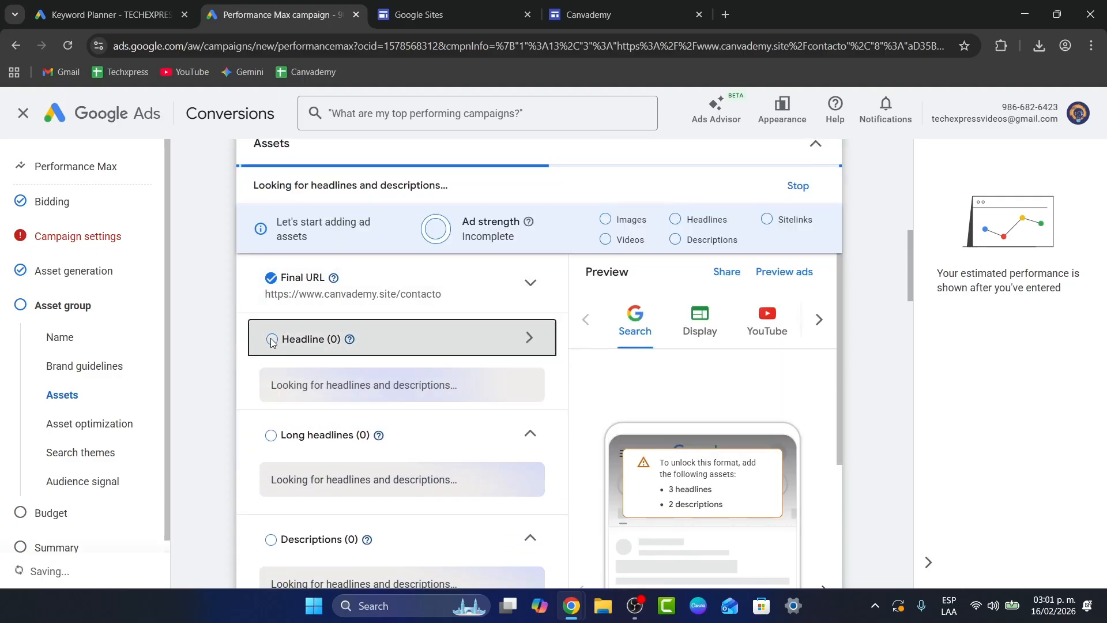
{"action": "left_click", "coordinate": [409, 388]}
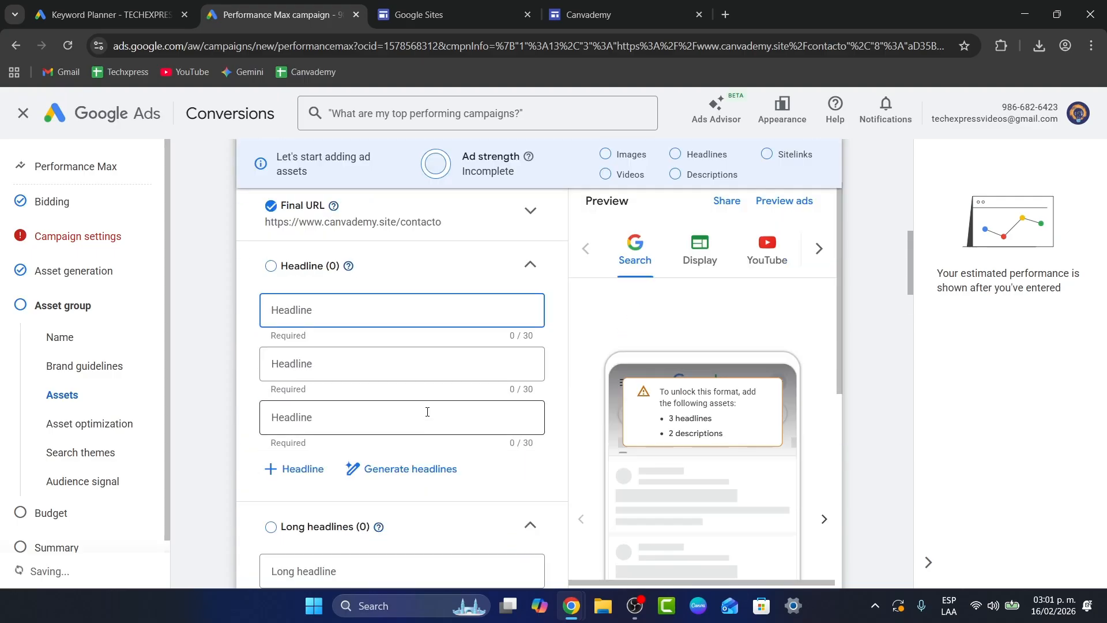
{"action": "scroll", "coordinate": [509, 421], "scroll_direction": "down", "scroll_amount": 1}
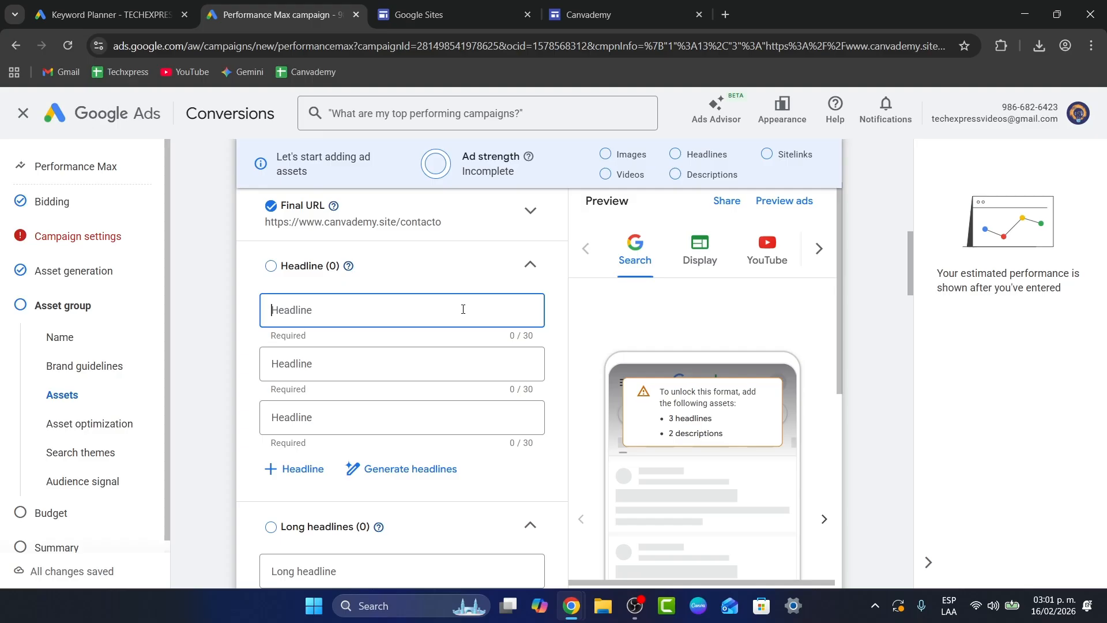
{"action": "type", "text": "Learn how to use"}
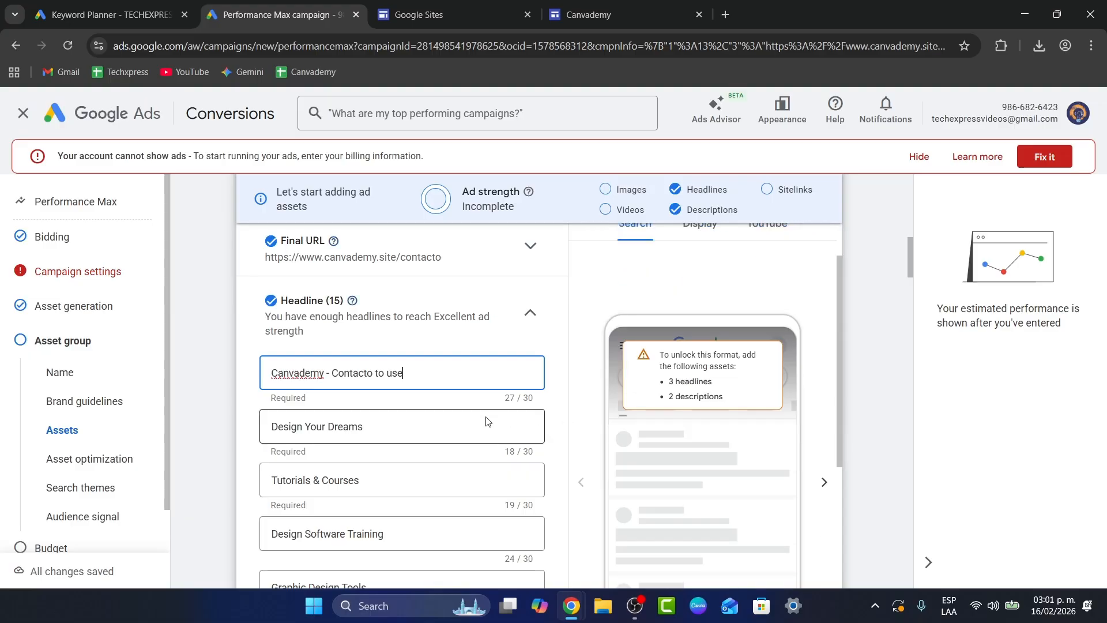
Step: Examine the suggested headlines, long headlines and descriptions, and the image, video and sitelink sections of the asset group
{"action": "scroll", "coordinate": [486, 418], "scroll_direction": "down", "scroll_amount": 3}
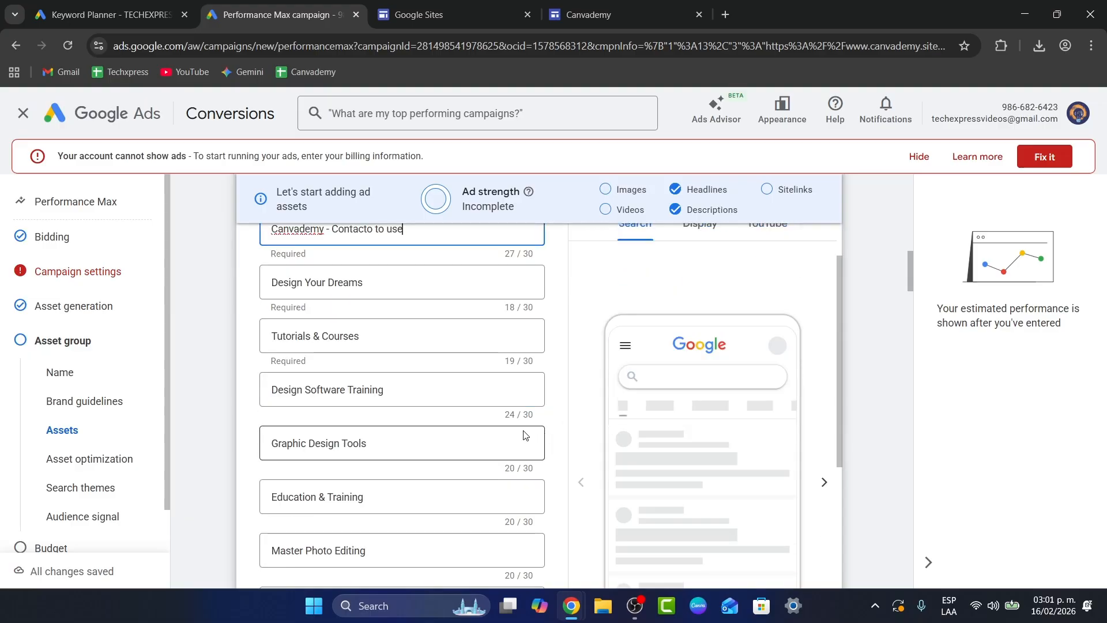
{"action": "scroll", "coordinate": [525, 440], "scroll_direction": "down", "scroll_amount": 15}
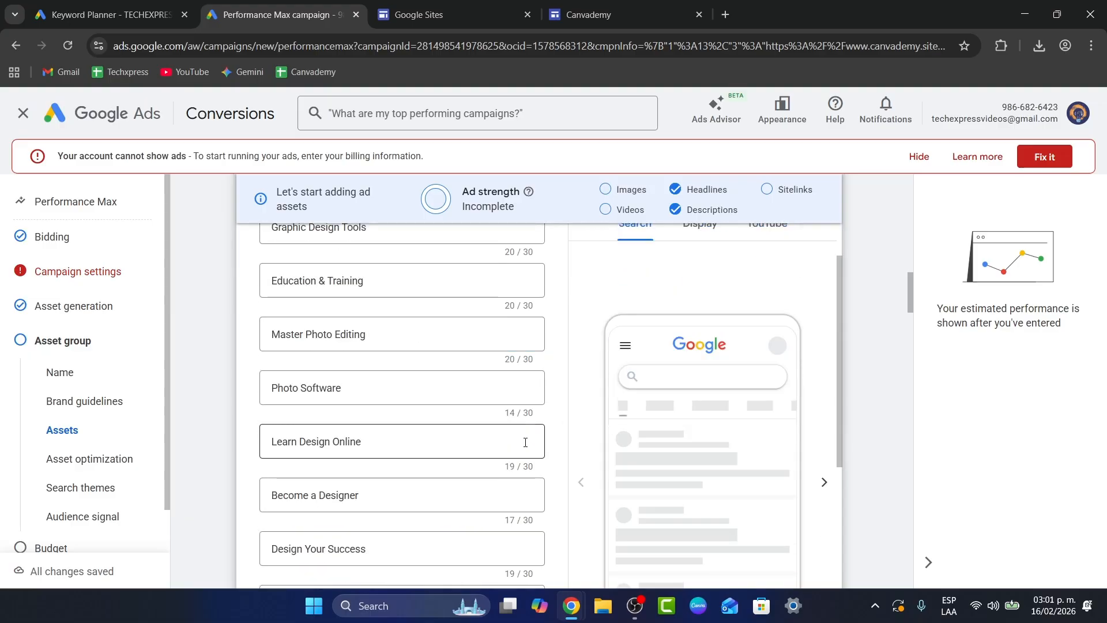
{"action": "scroll", "coordinate": [525, 443], "scroll_direction": "down", "scroll_amount": 5}
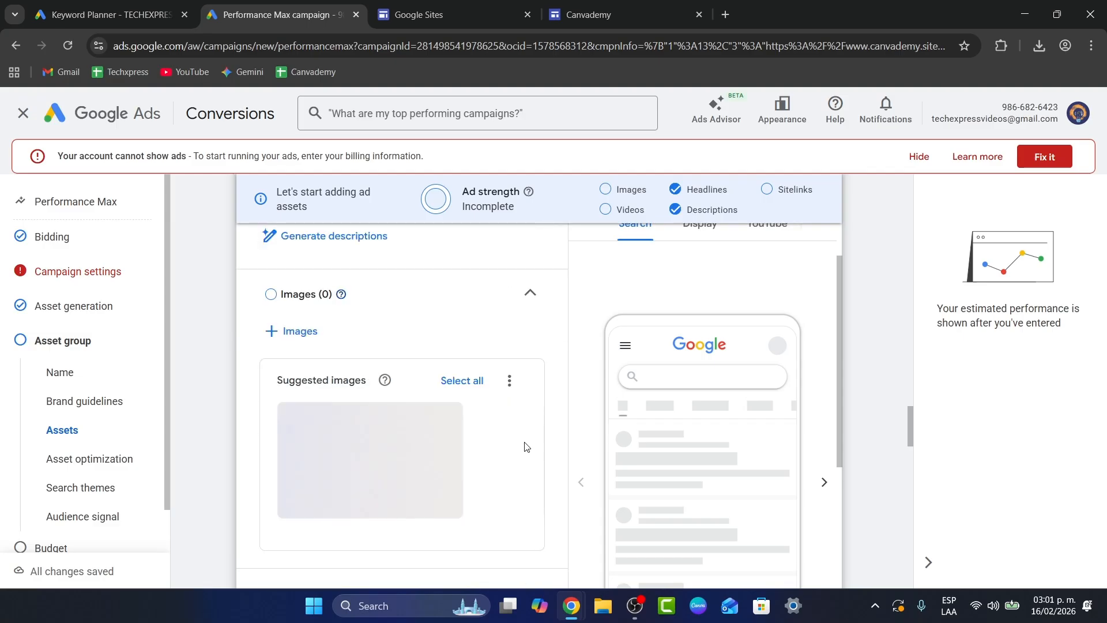
{"action": "scroll", "coordinate": [525, 444], "scroll_direction": "up", "scroll_amount": 9}
{"action": "scroll", "coordinate": [525, 448], "scroll_direction": "down", "scroll_amount": 1}
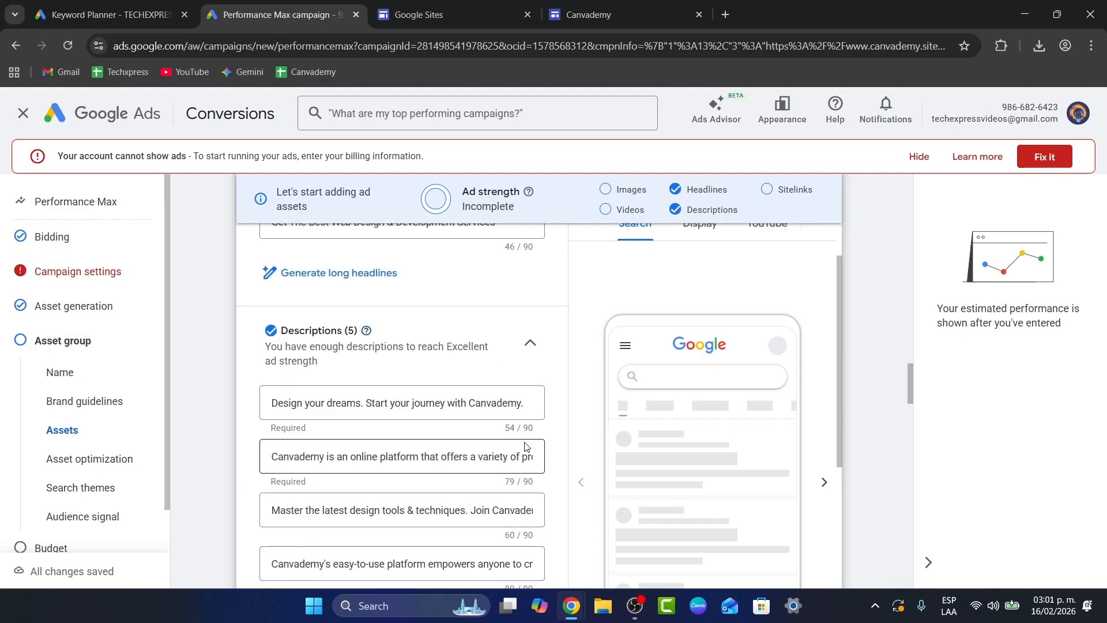
{"action": "scroll", "coordinate": [408, 450], "scroll_direction": "up", "scroll_amount": 2}
{"action": "scroll", "coordinate": [407, 427], "scroll_direction": "down", "scroll_amount": 3}
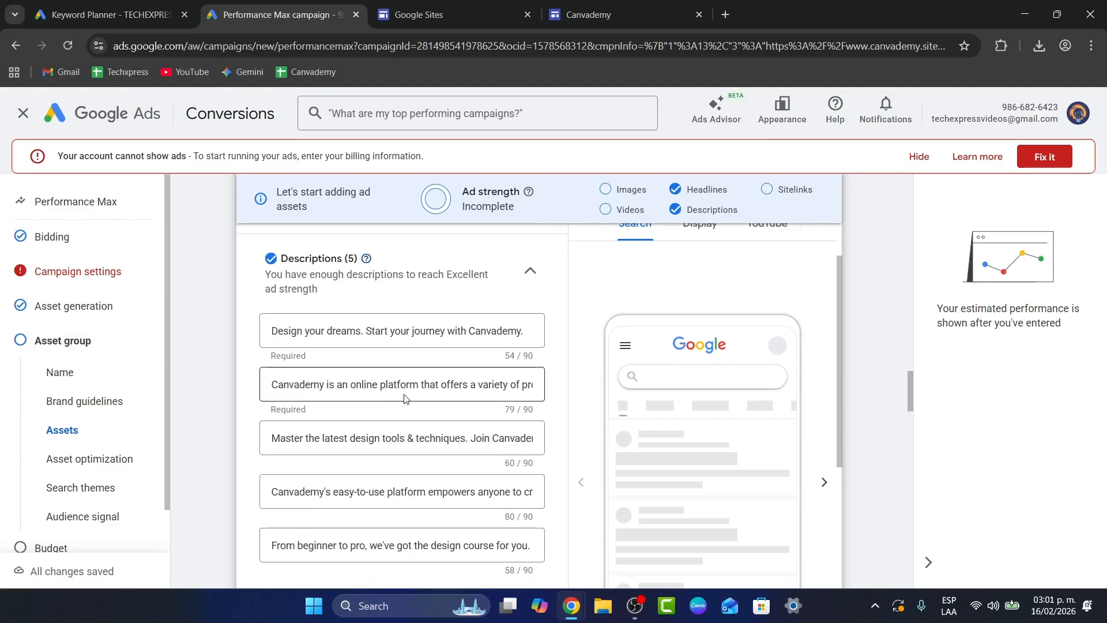
{"action": "scroll", "coordinate": [405, 399], "scroll_direction": "down", "scroll_amount": 1}
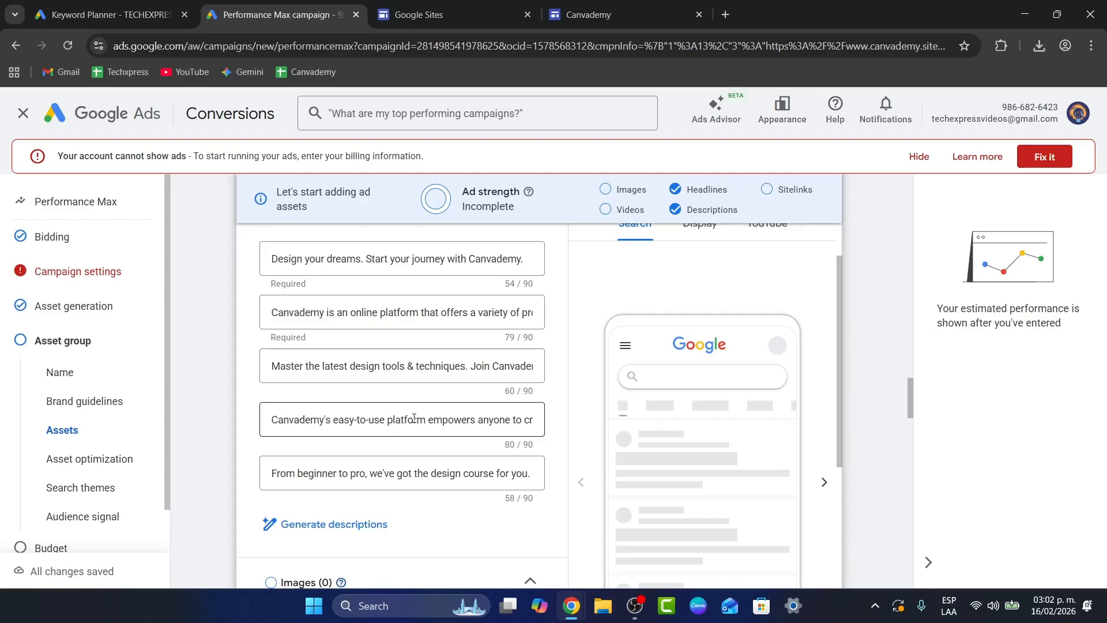
{"action": "scroll", "coordinate": [414, 417], "scroll_direction": "down", "scroll_amount": 5}
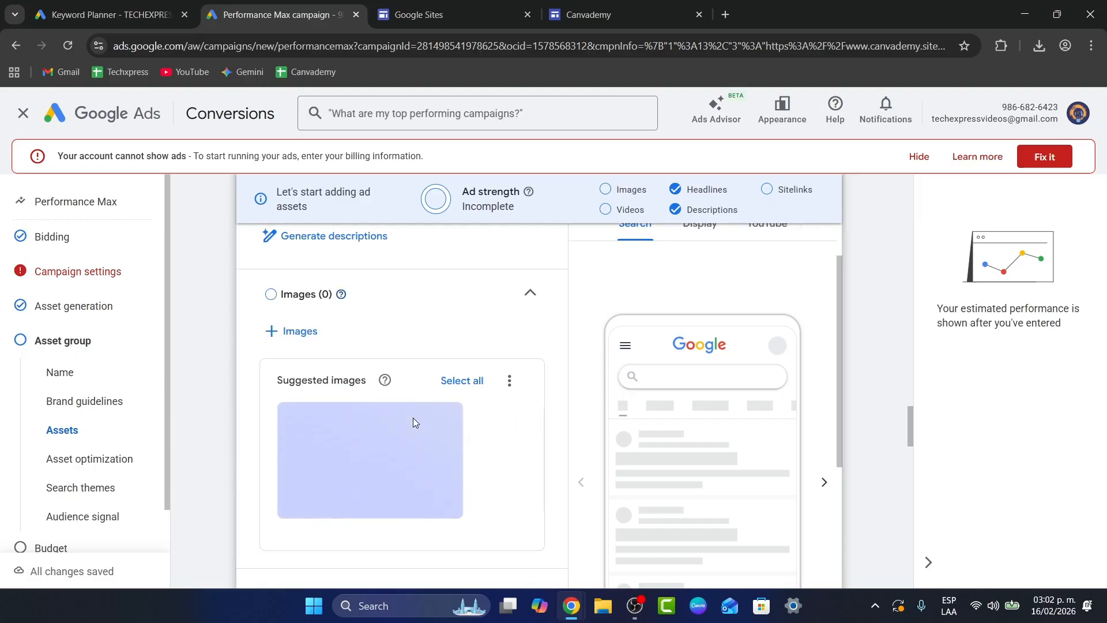
{"action": "scroll", "coordinate": [413, 418], "scroll_direction": "down", "scroll_amount": 6}
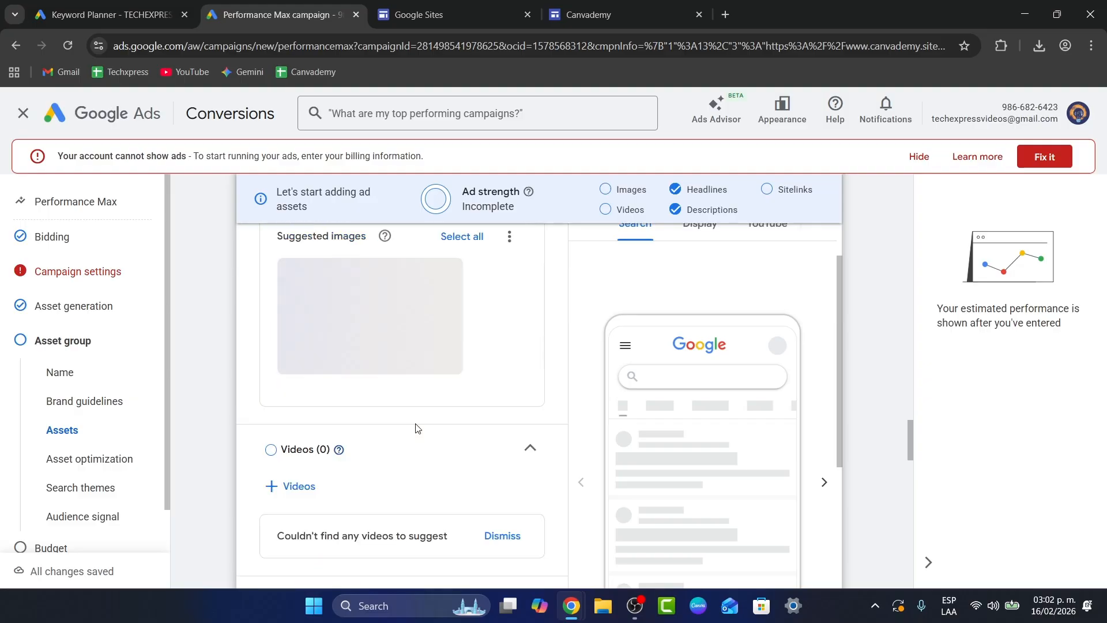
{"action": "scroll", "coordinate": [416, 428], "scroll_direction": "down", "scroll_amount": 3}
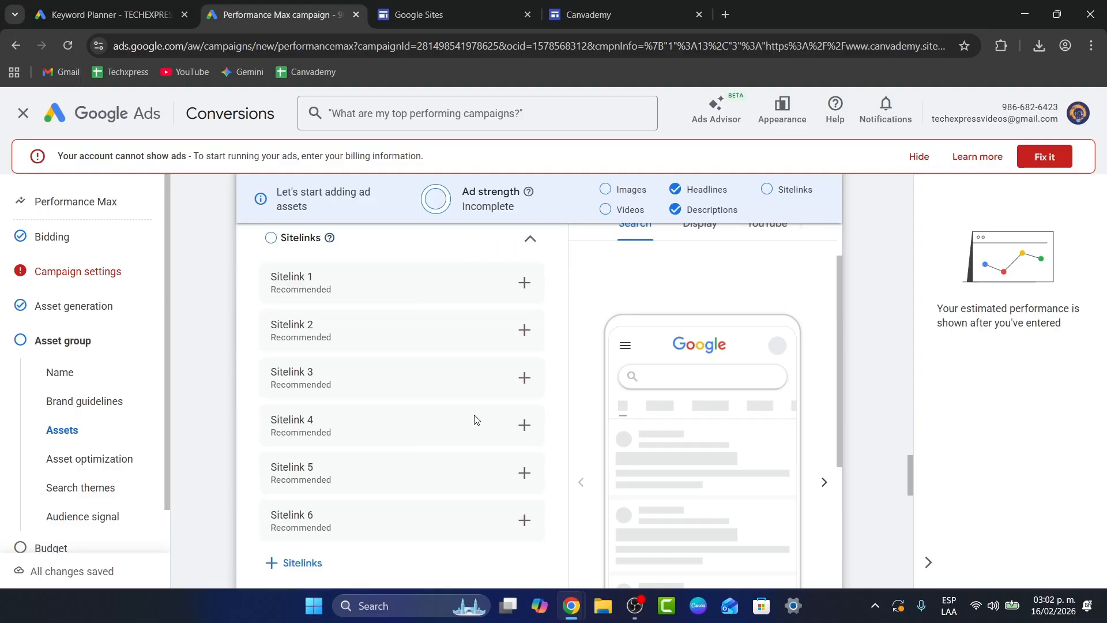
Step: Open the creation form for Sitelink 1 and examine its text, description and URL fields and the further sitelink options
{"action": "left_click", "coordinate": [288, 246]}
{"action": "left_click", "coordinate": [290, 247]}
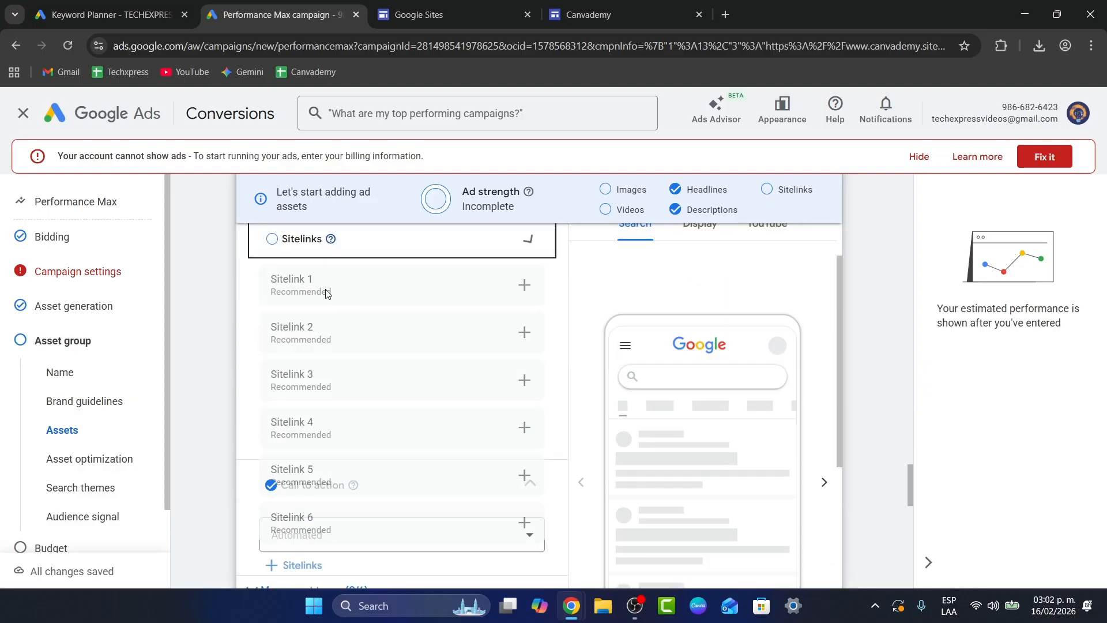
{"action": "left_click", "coordinate": [524, 285]}
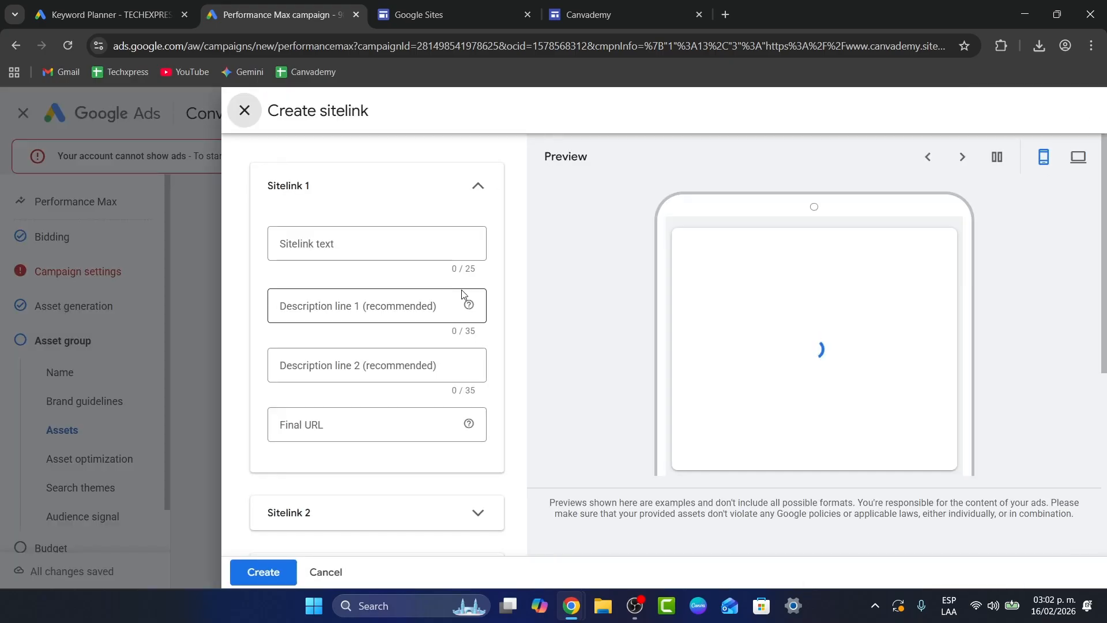
{"action": "left_click", "coordinate": [366, 243]}
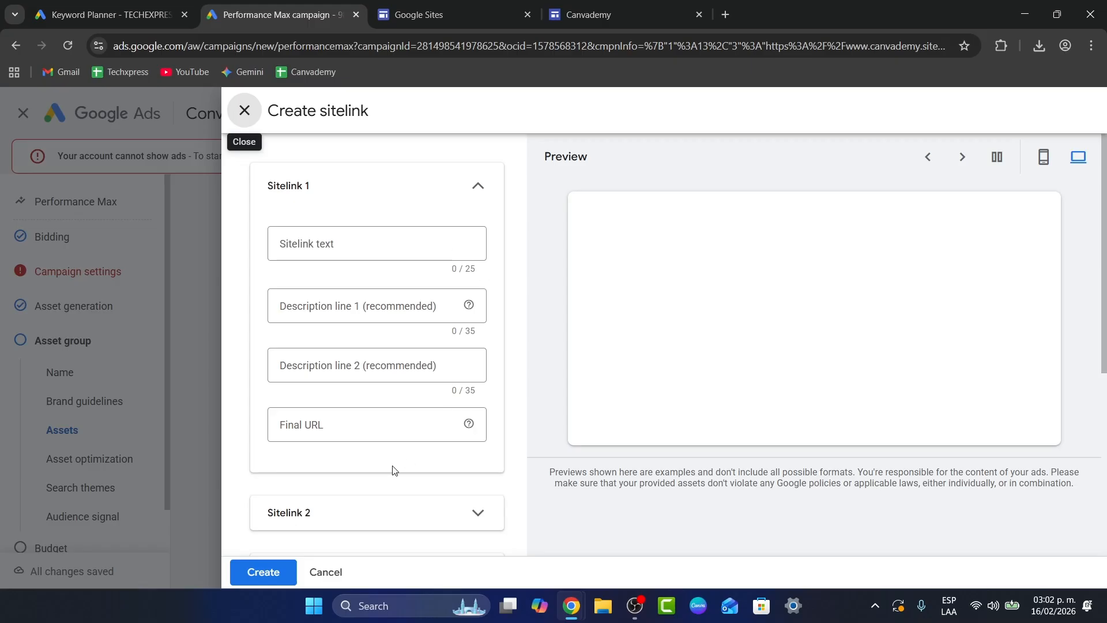
{"action": "scroll", "coordinate": [425, 427], "scroll_direction": "down", "scroll_amount": 5}
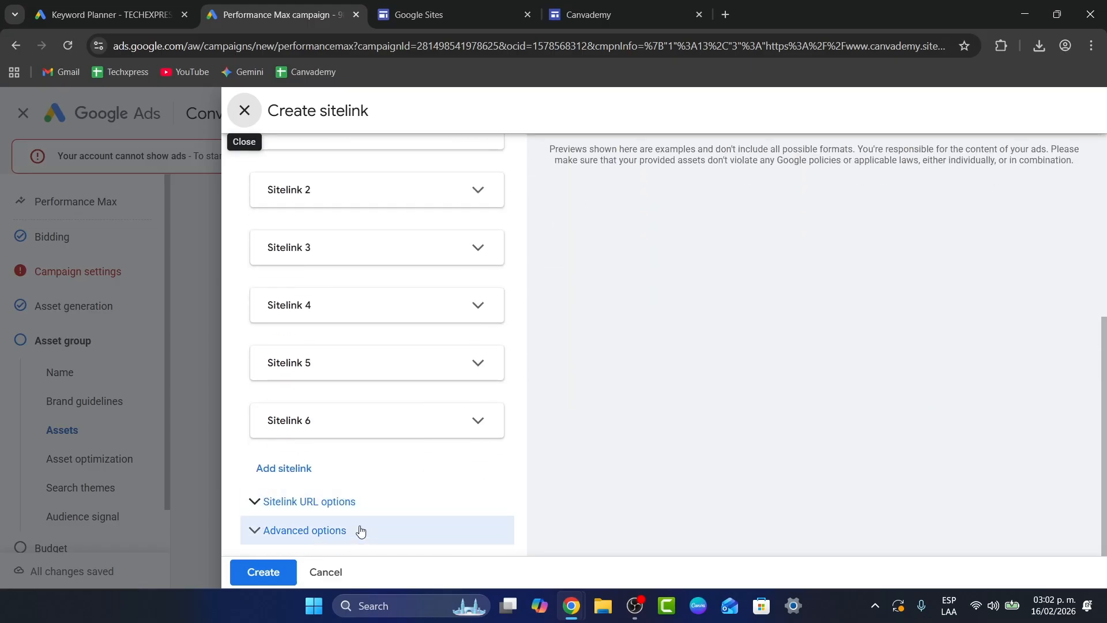
Step: Expand the sitelink URL options and the advanced options to examine their tracking, custom parameter and scheduling fields
{"action": "left_click", "coordinate": [346, 500]}
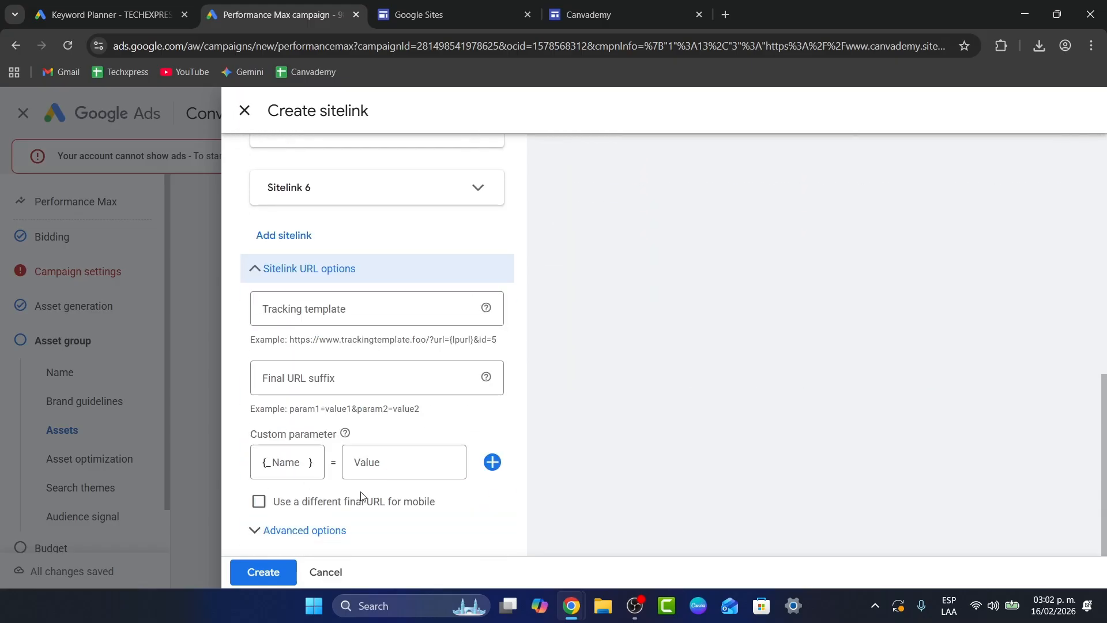
{"action": "left_click", "coordinate": [358, 530]}
{"action": "scroll", "coordinate": [440, 476], "scroll_direction": "up", "scroll_amount": 15}
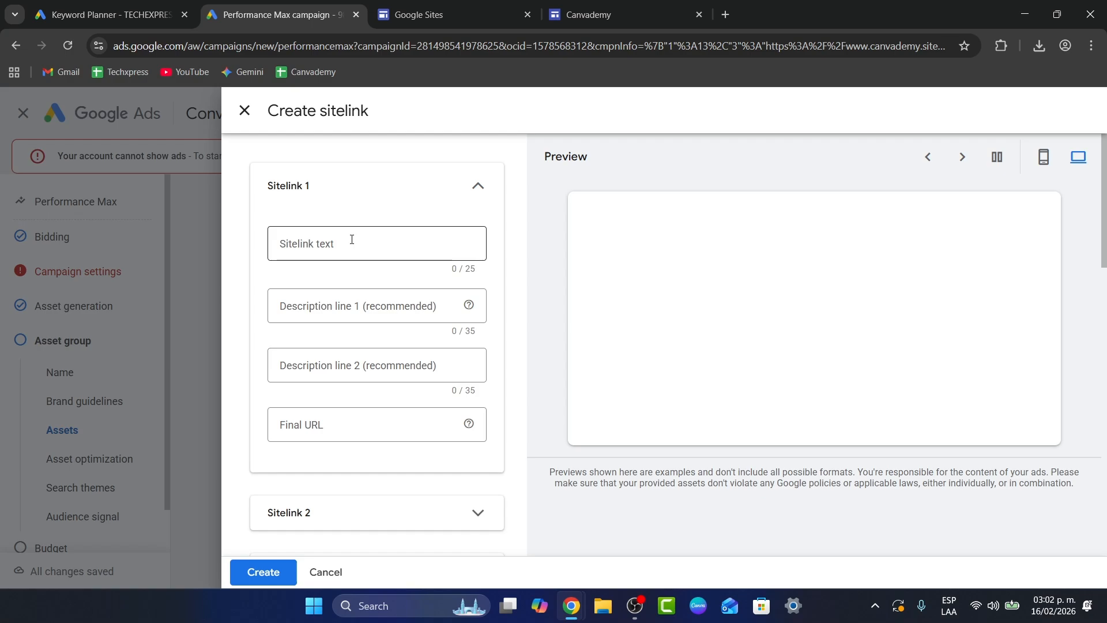
Step: Enter "Learn to use Canva now" as the sitelink text of Sitelink 1
{"action": "left_click", "coordinate": [352, 240]}
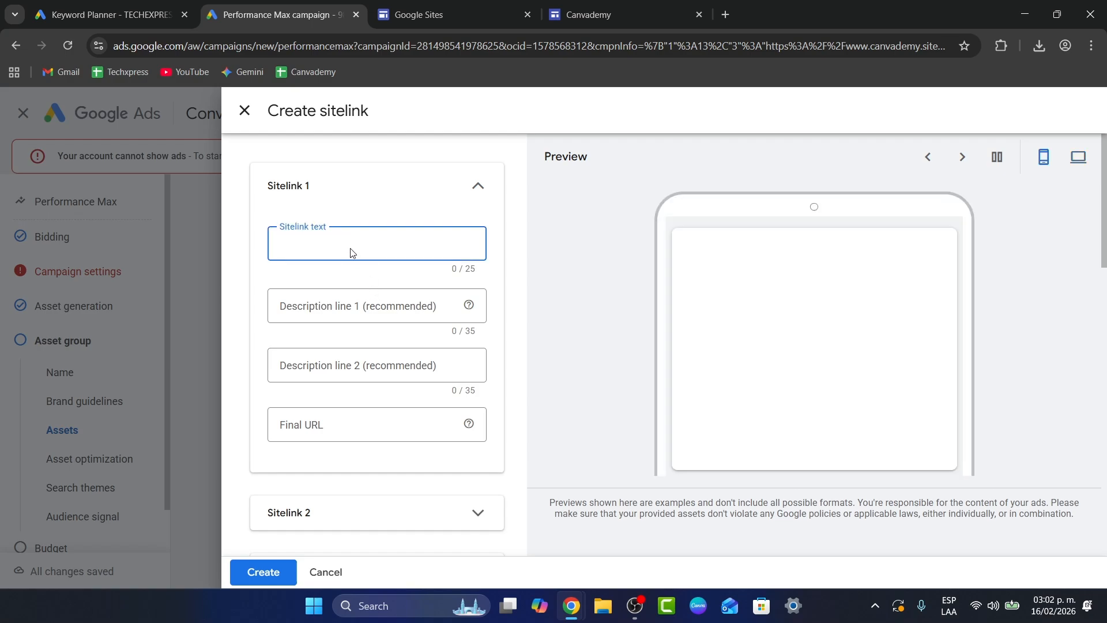
{"action": "type", "text": "d"}
{"action": "key", "text": "BackSpace"}
{"action": "type", "text": "Learn to use Canva now"}
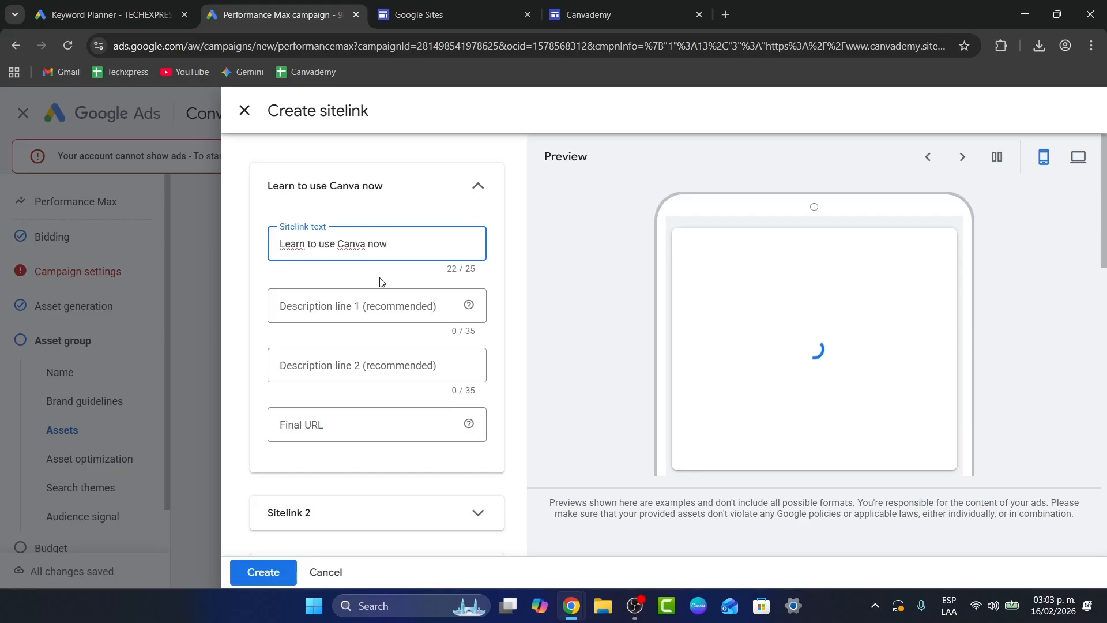
Step: Fill in the first description line of Sitelink 1 with "Access our free youtube tutorials"
{"action": "left_click", "coordinate": [371, 305]}
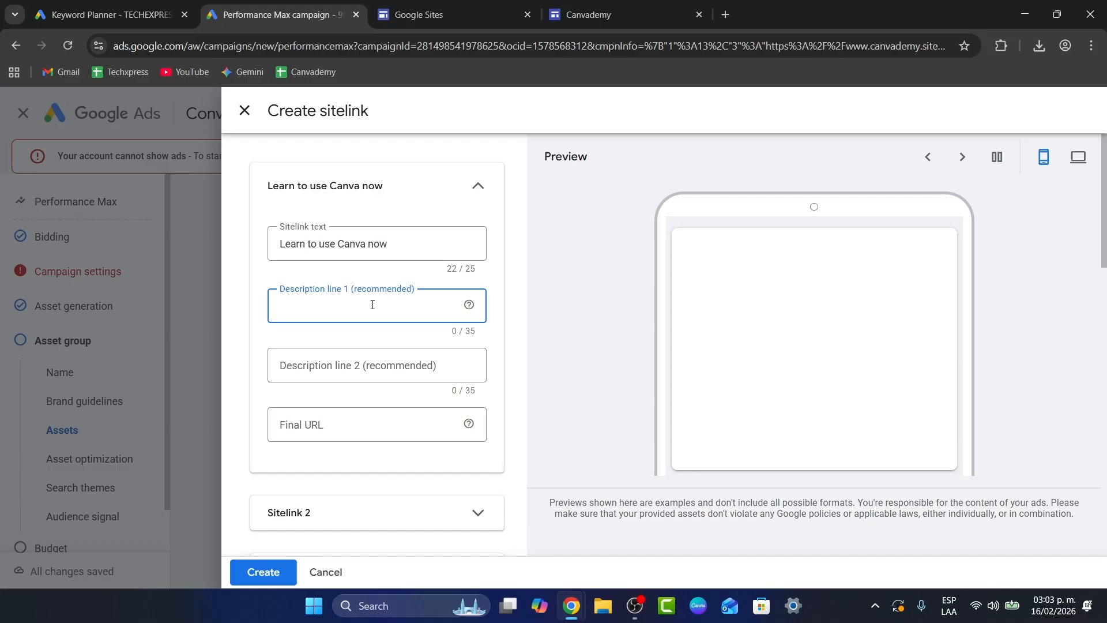
{"action": "key", "text": "BackSpace"}
{"action": "key", "text": "BackSpace"}
{"action": "key", "text": "BackSpace"}
{"action": "type", "text": "Acces"}
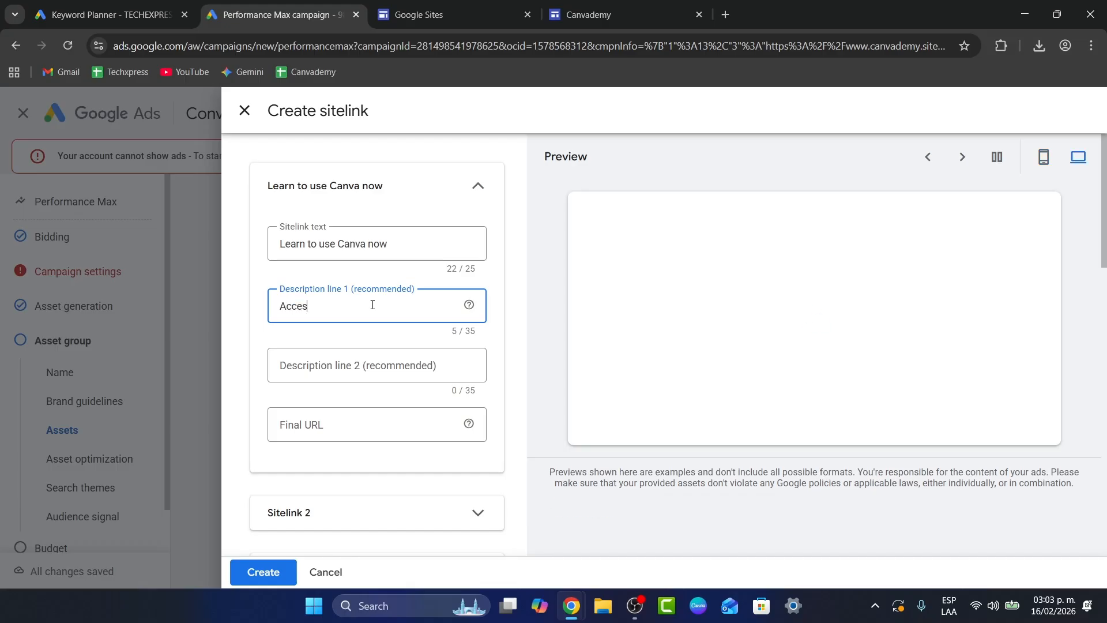
{"action": "type", "text": "s our free youtube tutoruals"}
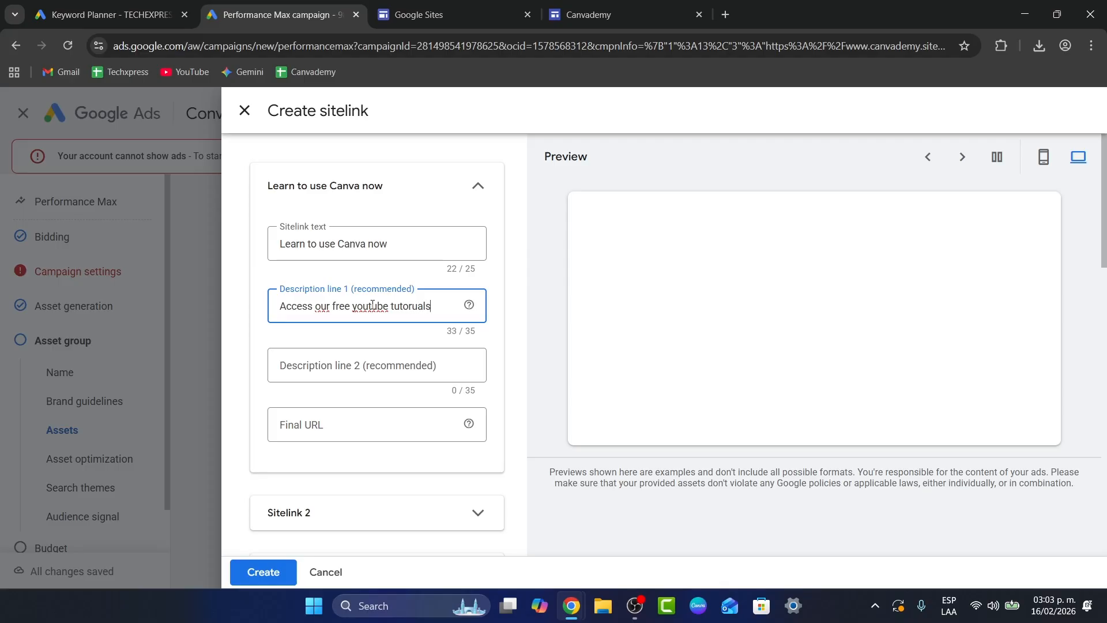
{"action": "key", "text": "BackSpace"}
{"action": "key", "text": "BackSpace"}
{"action": "key", "text": "BackSpace"}
{"action": "key", "text": "BackSpace"}
{"action": "type", "text": "ials"}
{"action": "left_click", "coordinate": [285, 434]}
{"action": "type", "text": "https://www.canvademy.site/contacto"}
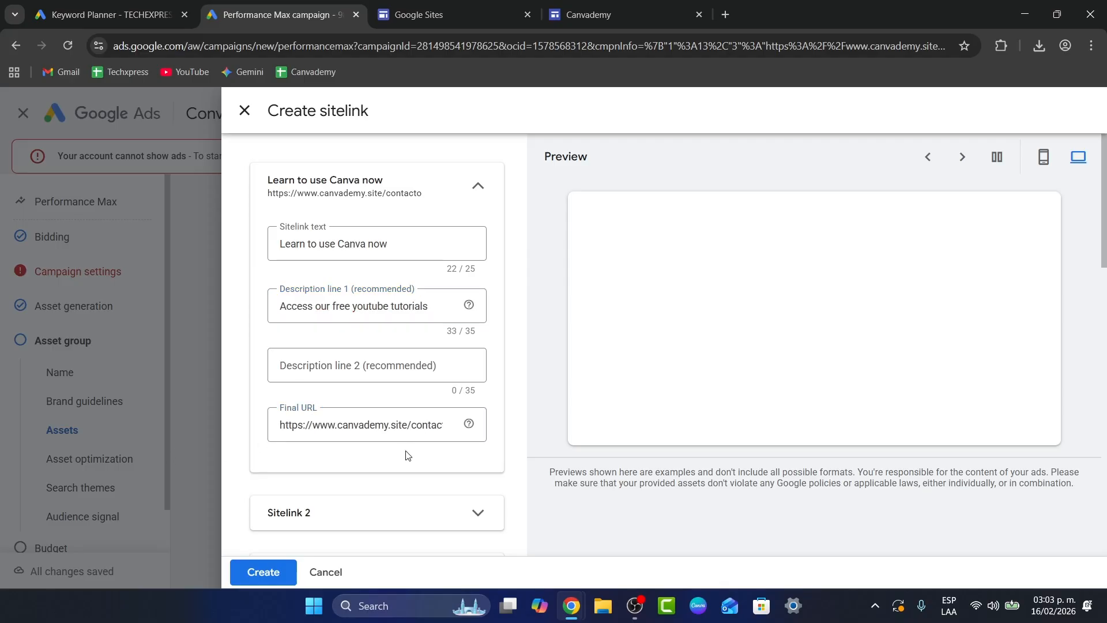
{"action": "left_click", "coordinate": [484, 187]}
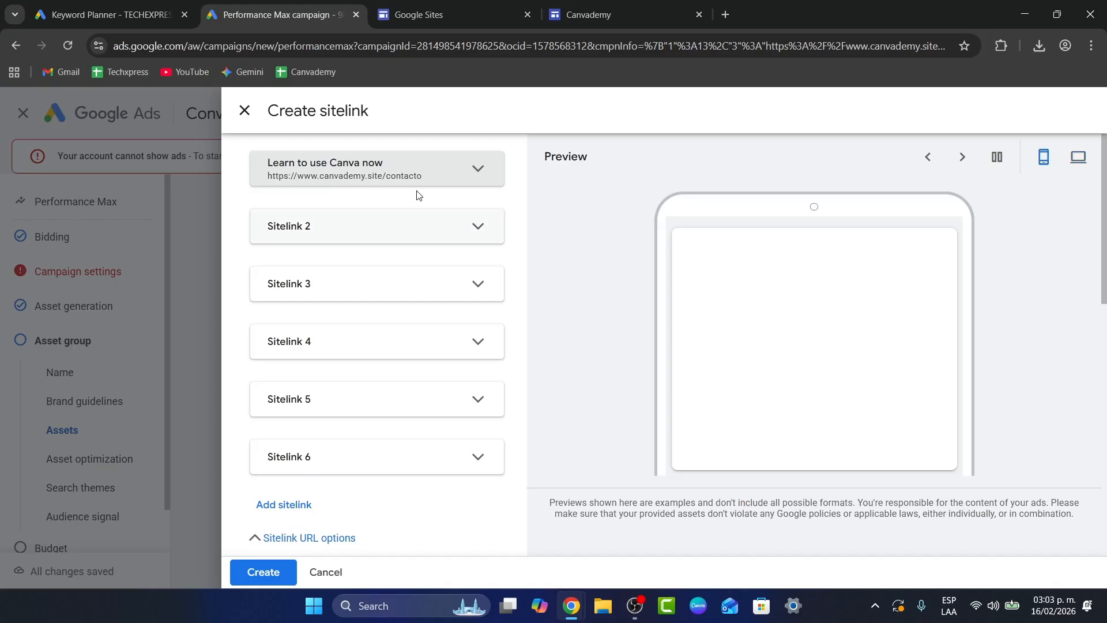
Step: Look over the Sitelink 2 fields and the URL and advanced options, and cancel the sitelink creation
{"action": "left_click", "coordinate": [400, 228]}
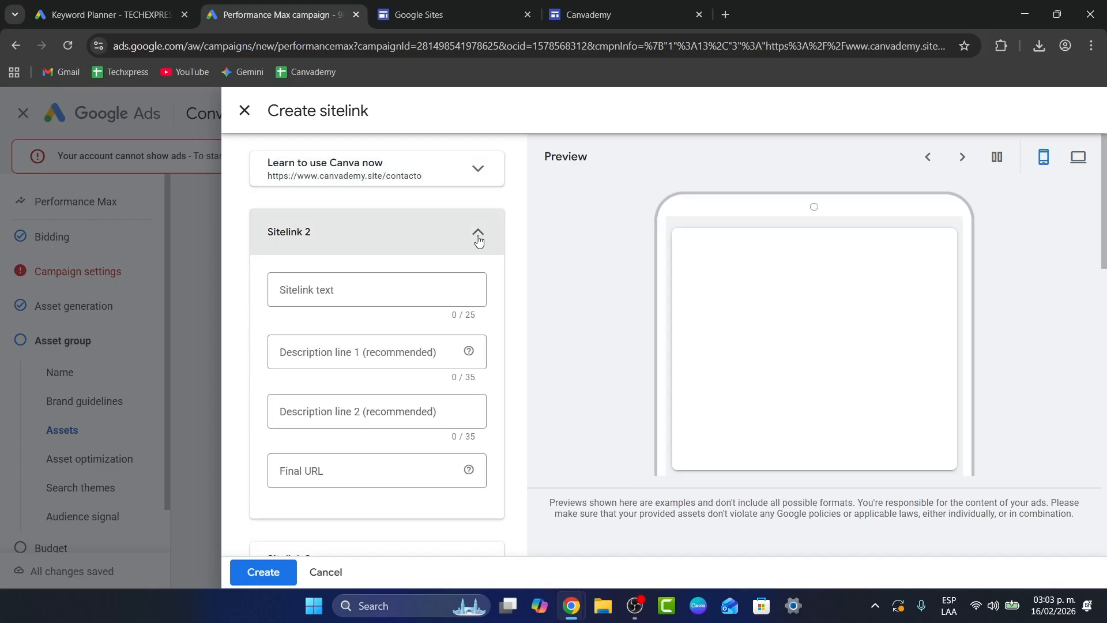
{"action": "scroll", "coordinate": [476, 238], "scroll_direction": "down", "scroll_amount": 10}
{"action": "left_click", "coordinate": [357, 275]}
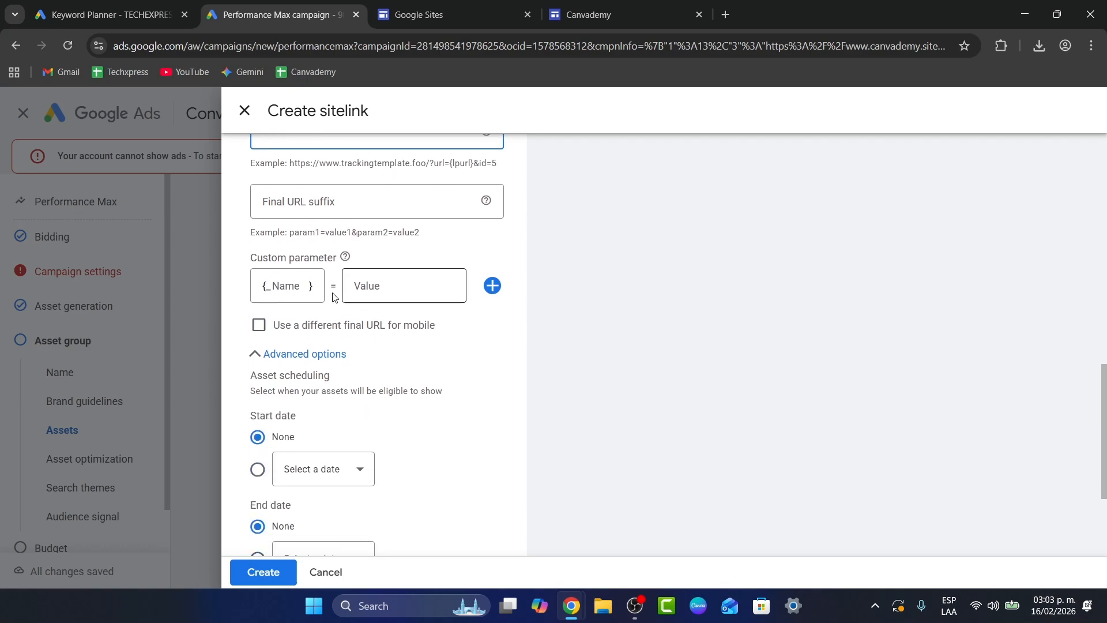
{"action": "scroll", "coordinate": [436, 334], "scroll_direction": "up", "scroll_amount": 3}
{"action": "left_click", "coordinate": [316, 248]}
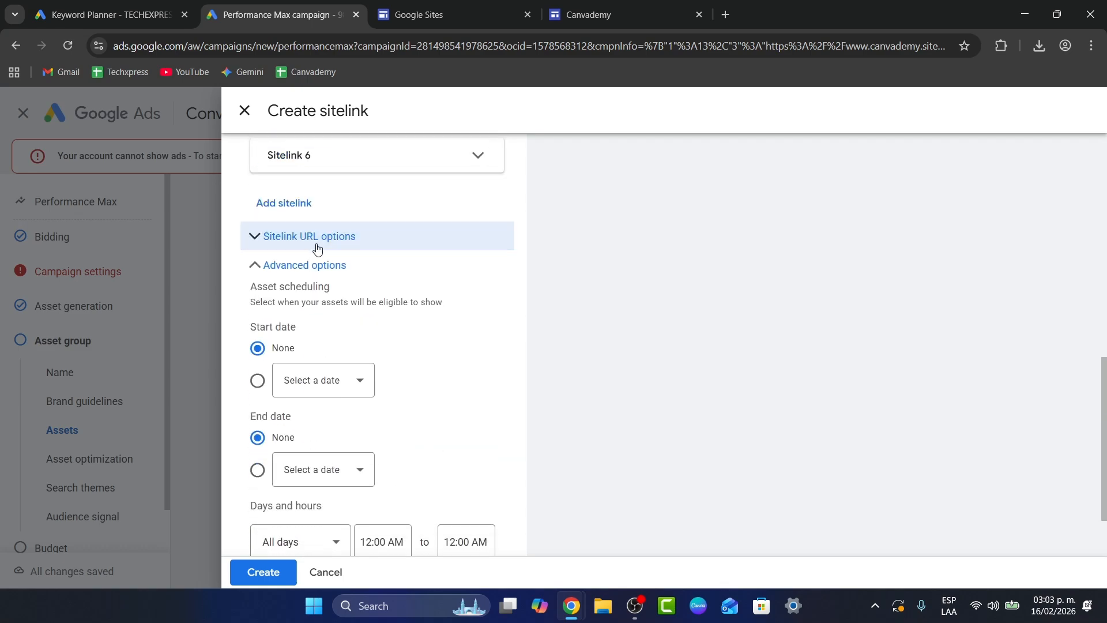
{"action": "left_click", "coordinate": [341, 268]}
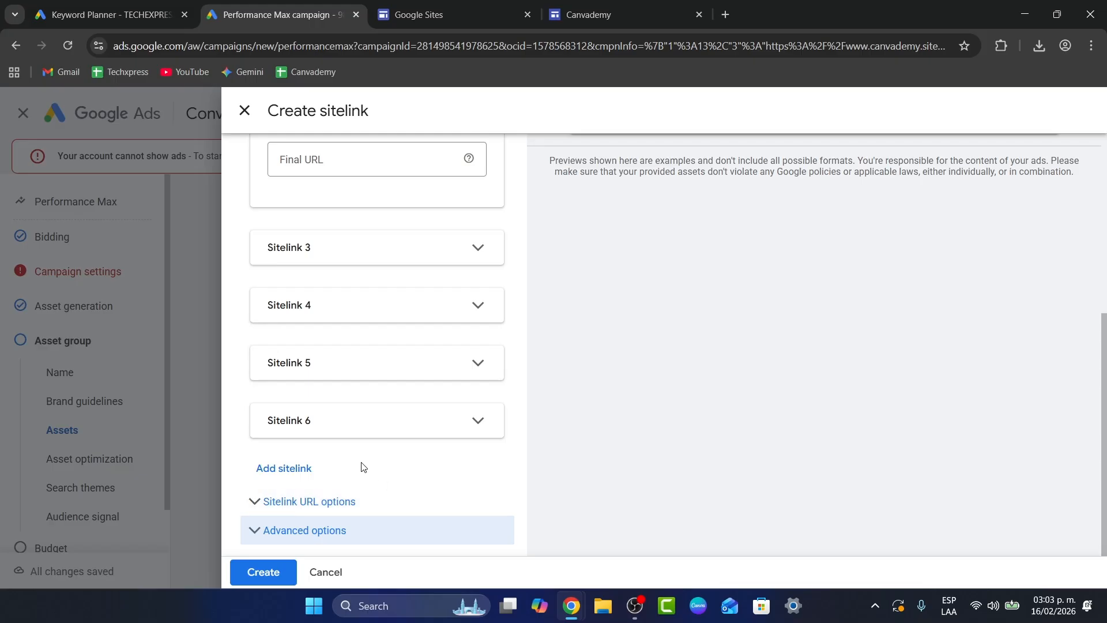
{"action": "scroll", "coordinate": [363, 465], "scroll_direction": "up", "scroll_amount": 5}
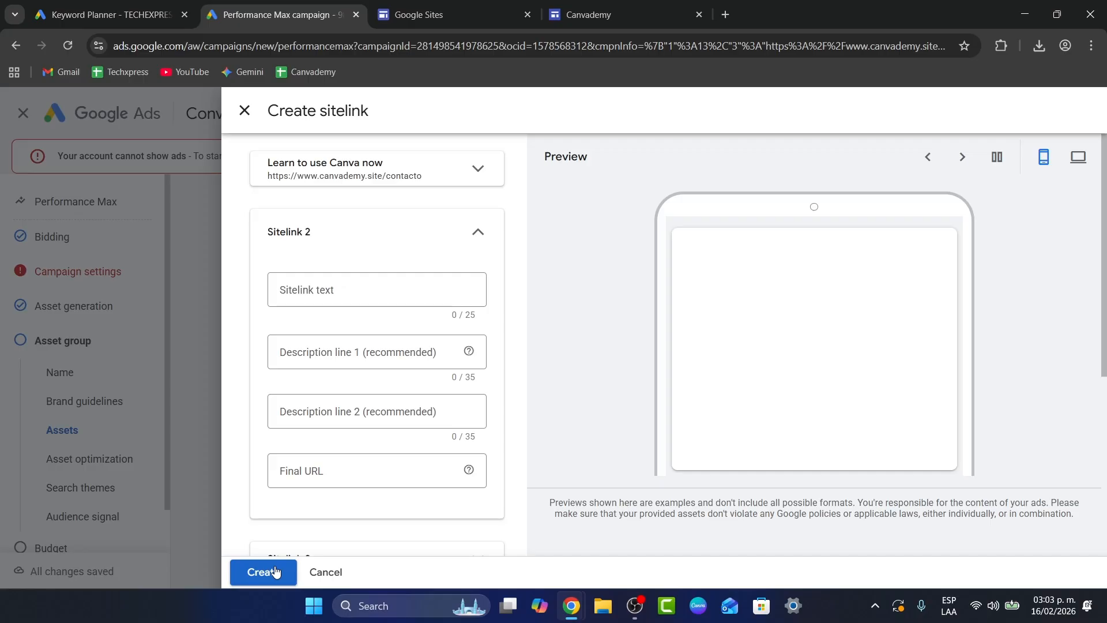
{"action": "left_click", "coordinate": [321, 573]}
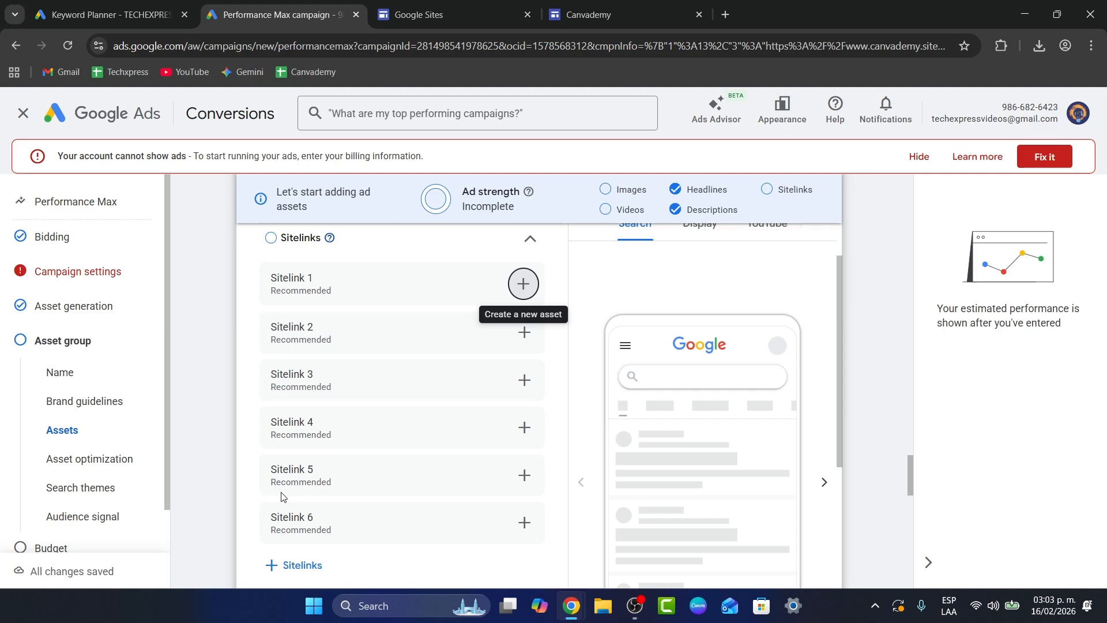
Step: Go through the rest of the asset group down to the audience signal without changes and open the budget section
{"action": "scroll", "coordinate": [346, 496], "scroll_direction": "down", "scroll_amount": 15}
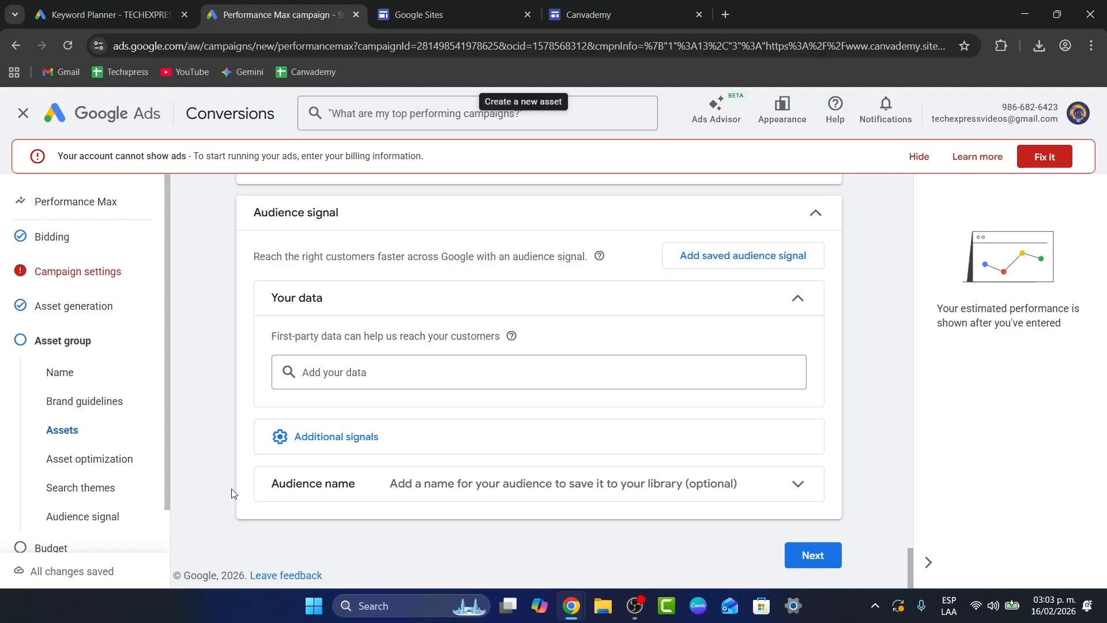
{"action": "scroll", "coordinate": [113, 490], "scroll_direction": "down", "scroll_amount": 1}
{"action": "left_click", "coordinate": [89, 508]}
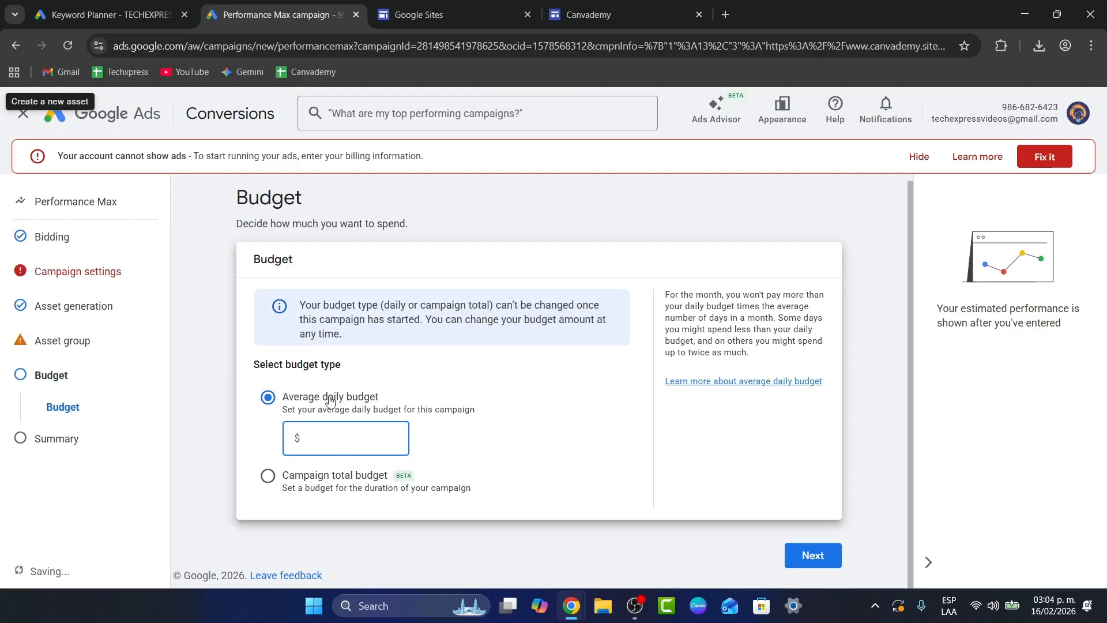
Step: Set the campaign's average daily budget to $2
{"action": "left_click_drag", "start_coordinate": [353, 404], "coordinate": [389, 403]}
{"action": "left_click", "coordinate": [365, 438]}
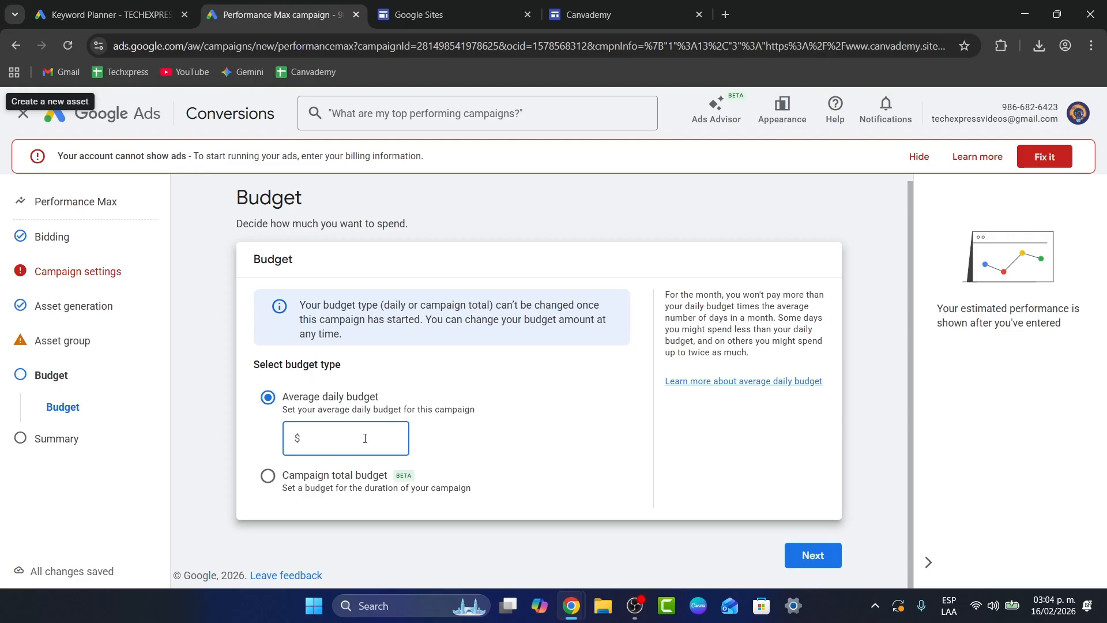
{"action": "type", "text": "2"}
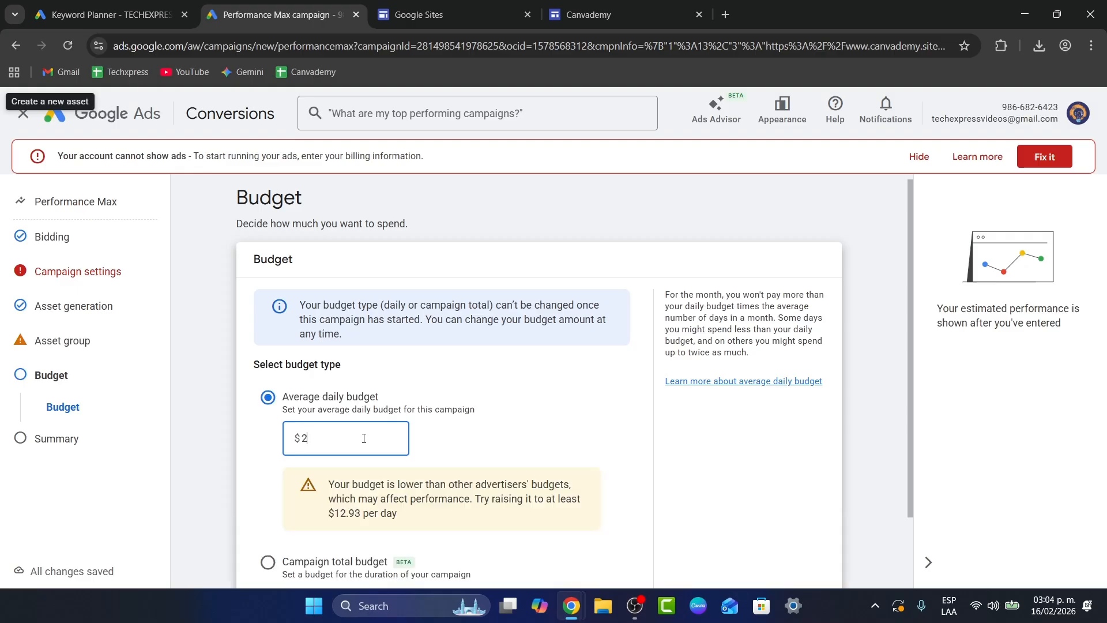
{"action": "scroll", "coordinate": [360, 438], "scroll_direction": "down", "scroll_amount": 2}
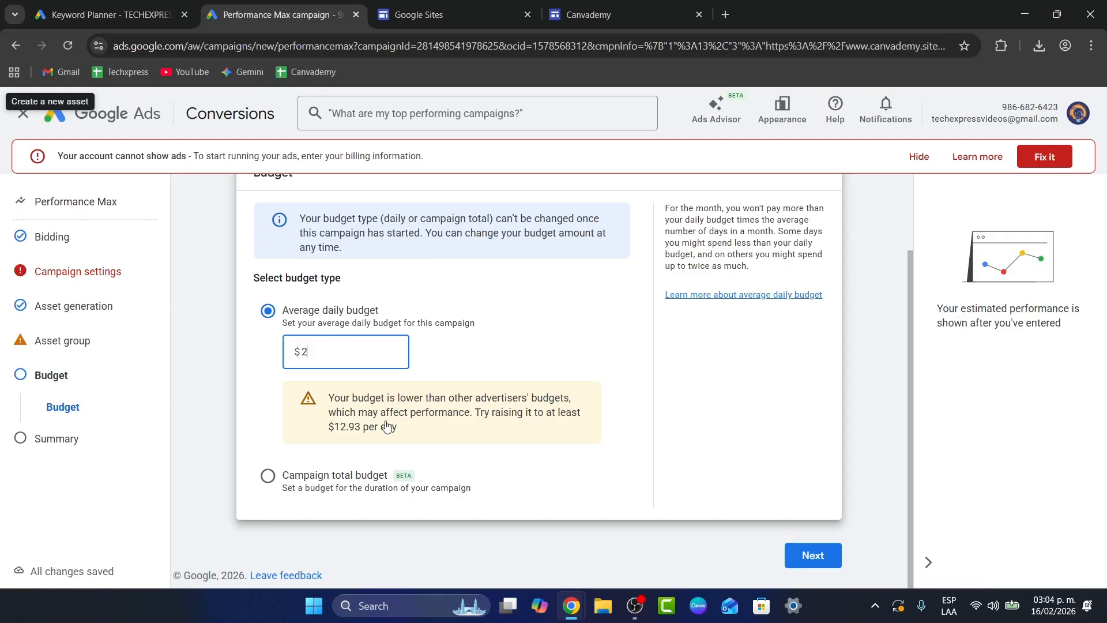